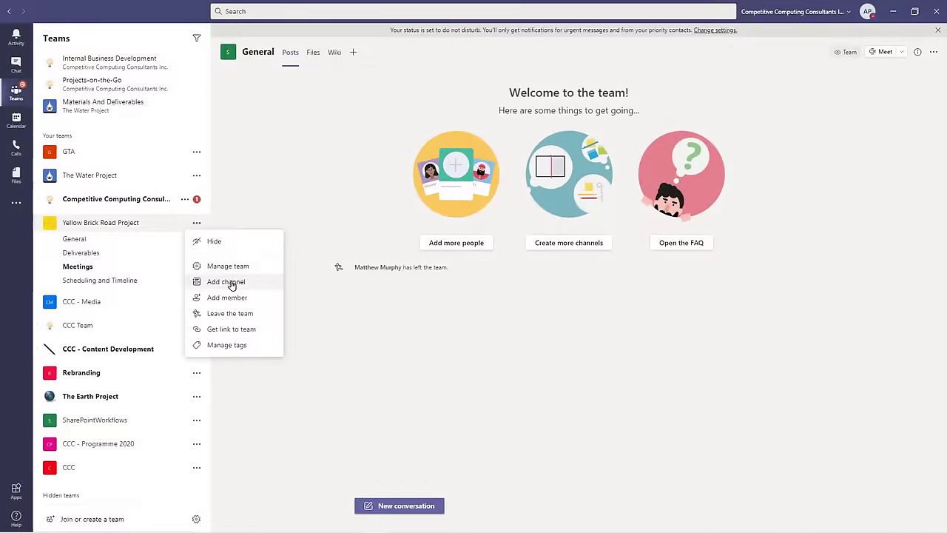
Step: Create the 'Pre Approved' and 'Approved' channels in the Yellow Brick Road Project team
left_click(231, 340)
type("Pre Approved")
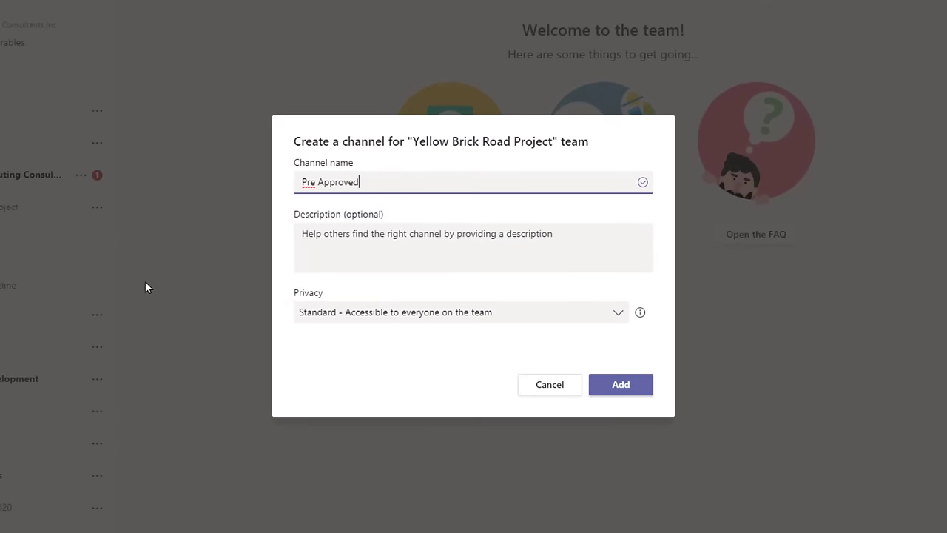
left_click(615, 385)
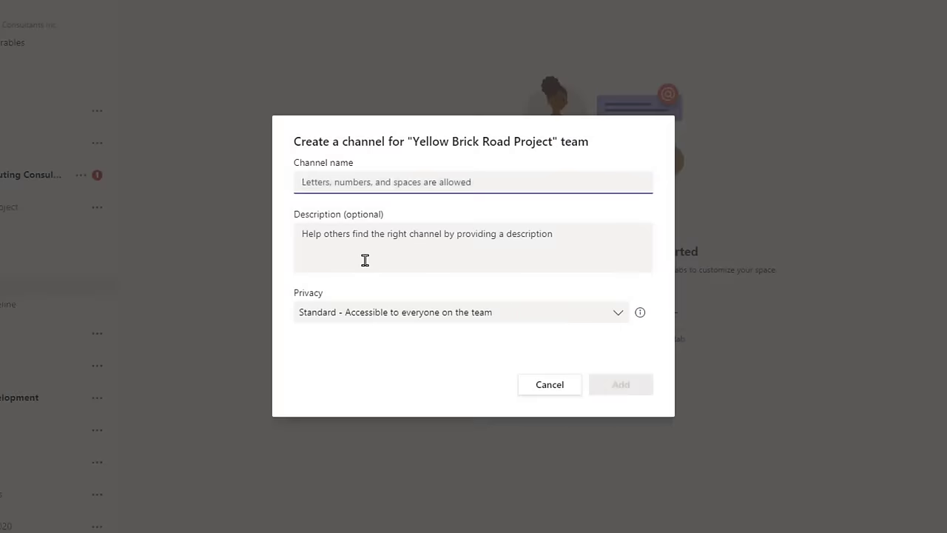
type("Approved")
left_click(615, 387)
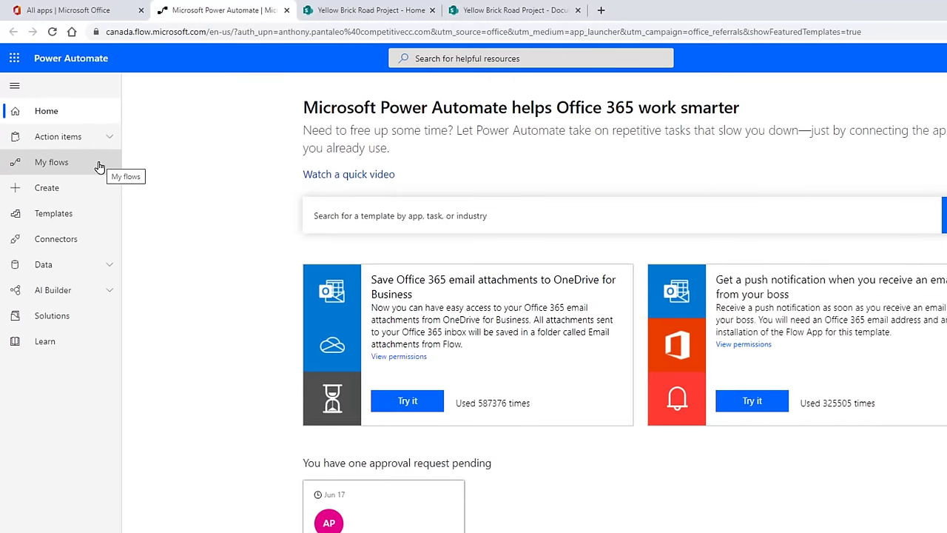
Step: From My flows, start a new Automated flow from blank
left_click(99, 164)
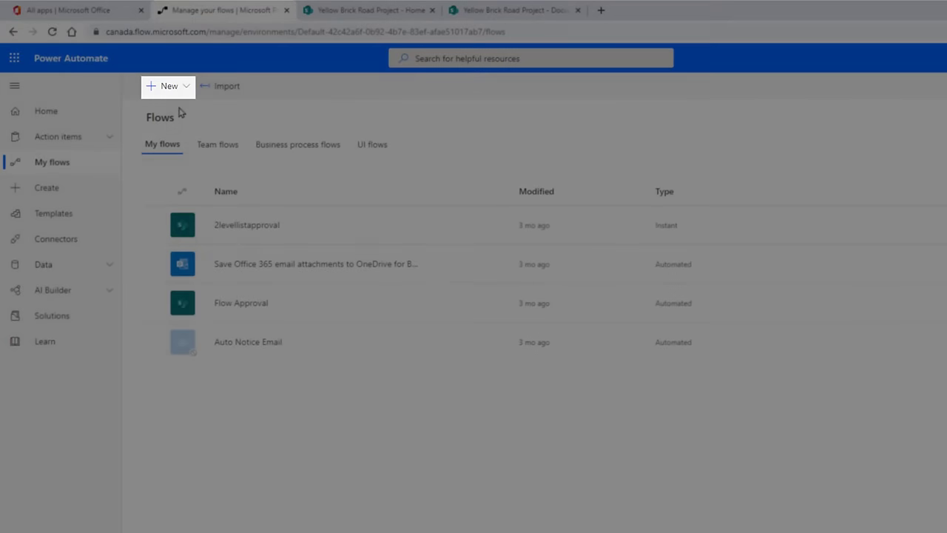
left_click(181, 91)
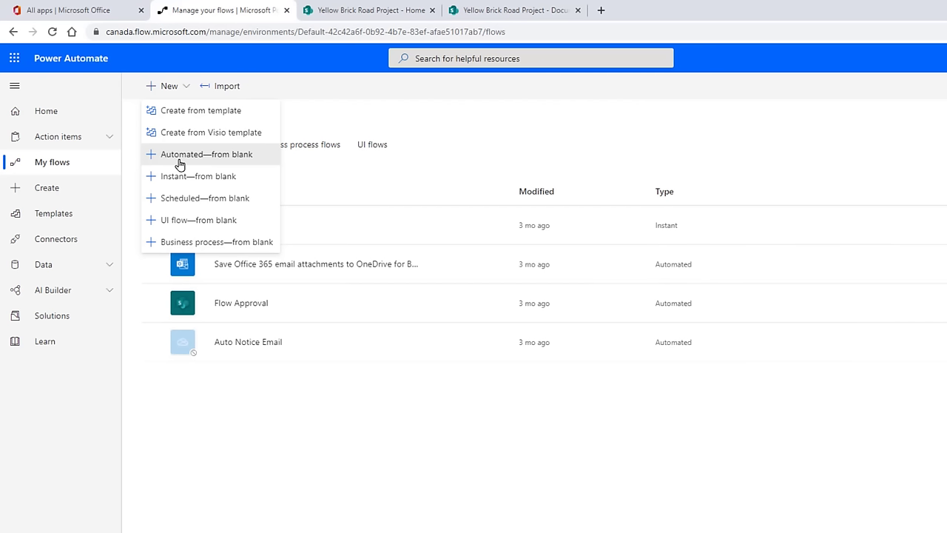
left_click(180, 155)
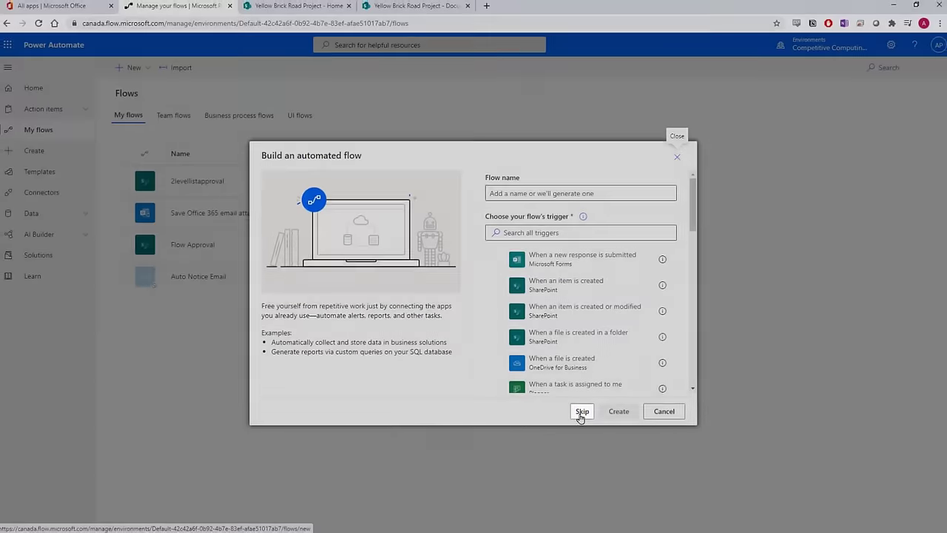
Step: Skip the setup dialog and add SharePoint's 'When a file is created or modified (properties only)' trigger
left_click(596, 427)
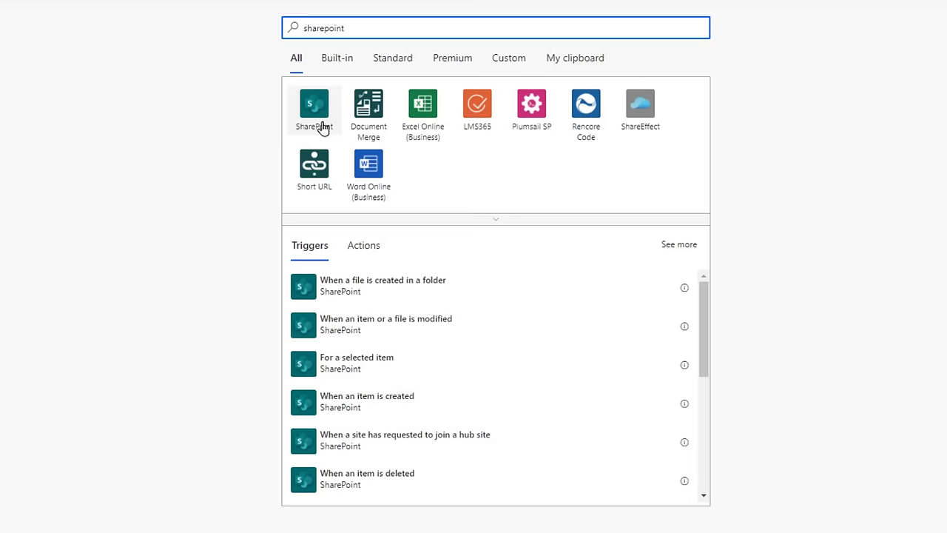
left_click(320, 127)
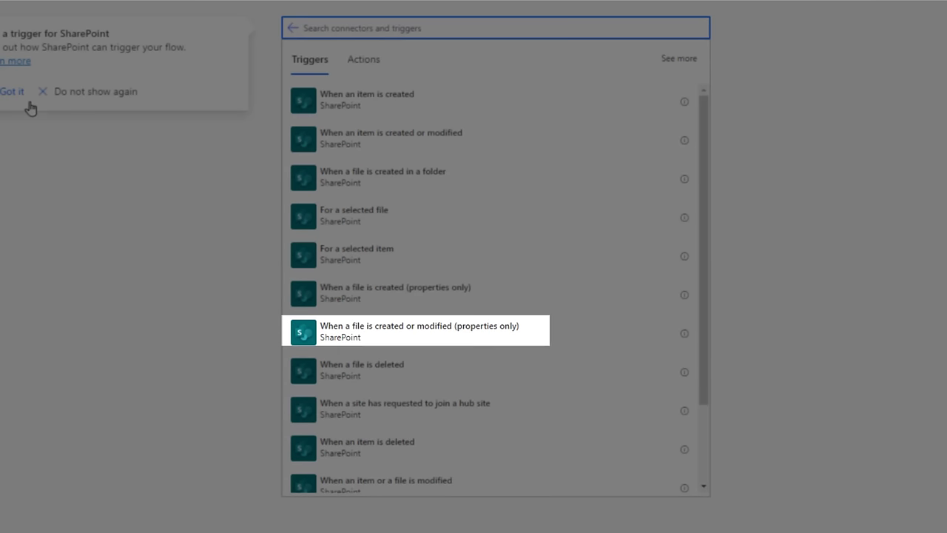
left_click(61, 105)
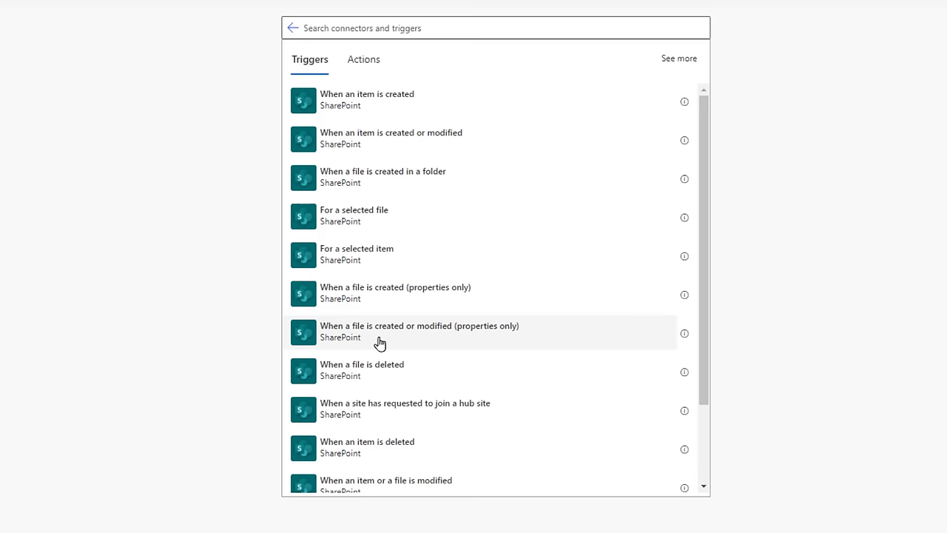
left_click(379, 342)
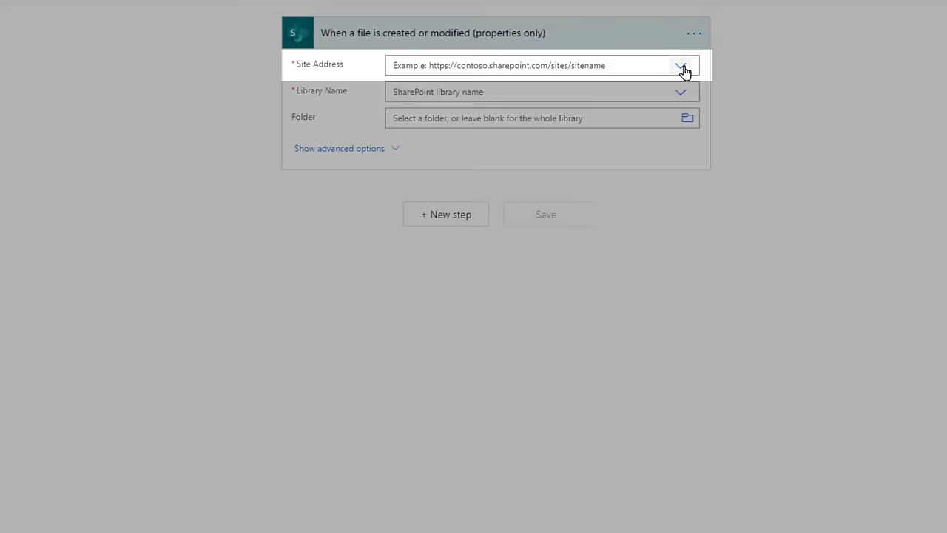
Step: Set the trigger to the Yellow Brick Road Project site, Documents library, /Shared Documents/Pre Approved folder
left_click(681, 67)
scroll(596, 202, "down", 1)
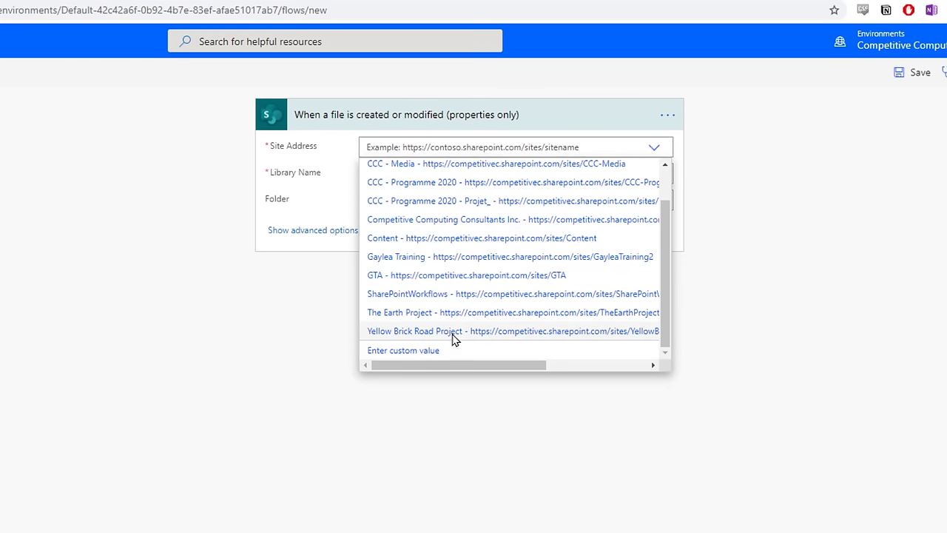
left_click(453, 331)
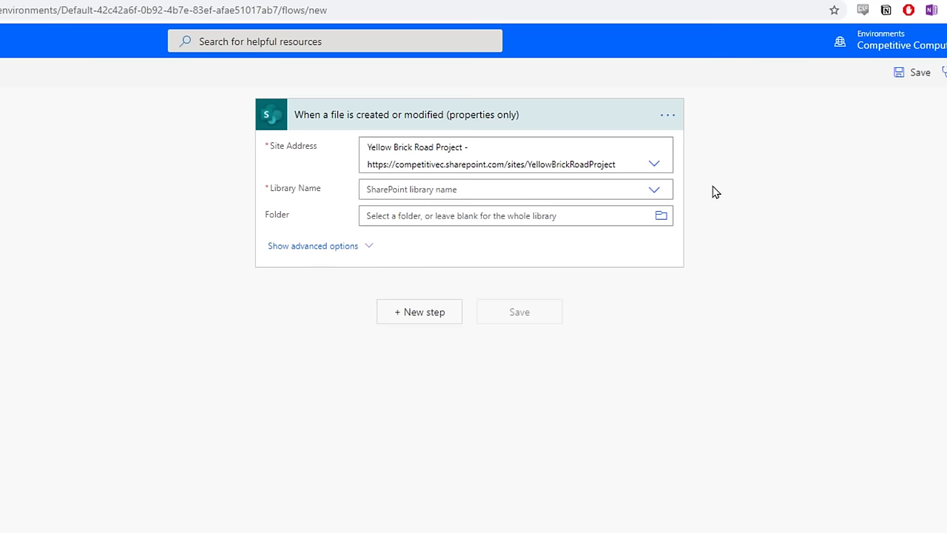
left_click(655, 191)
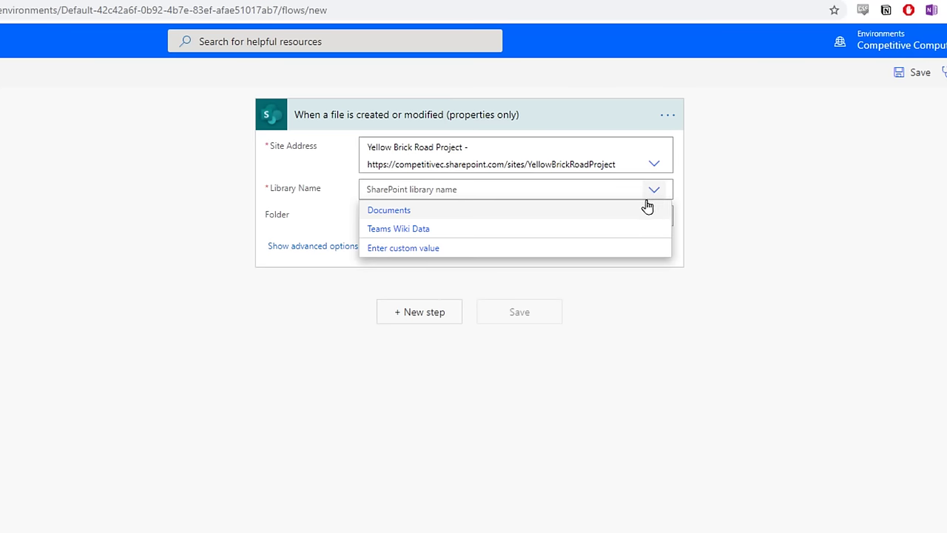
left_click(437, 216)
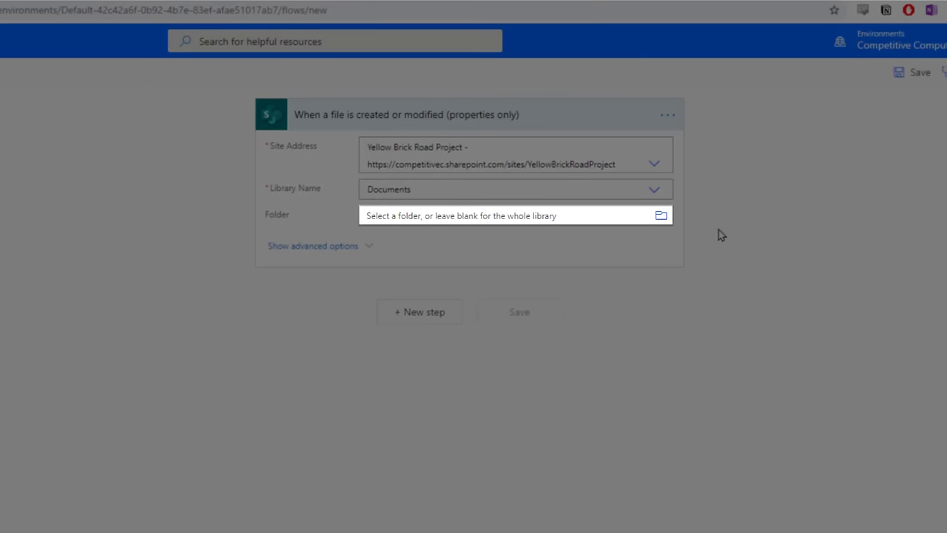
left_click(660, 222)
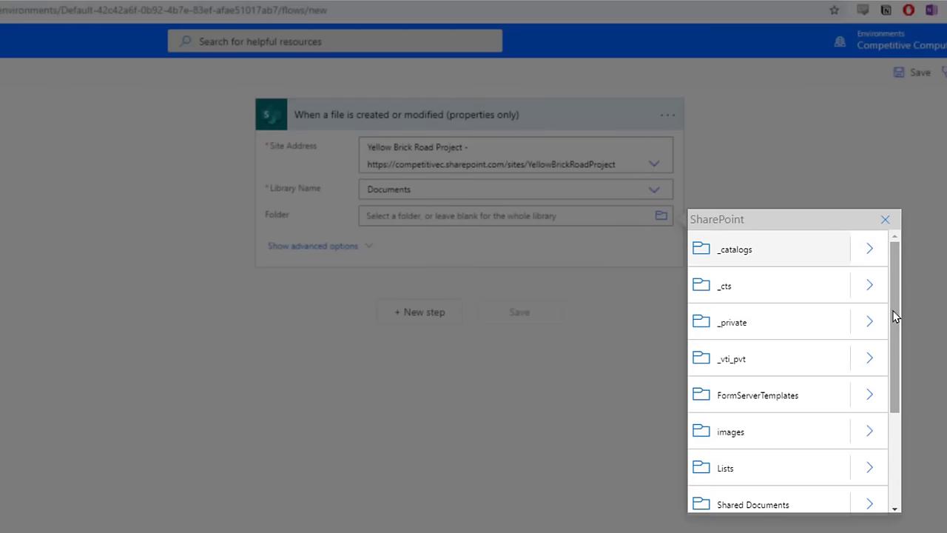
left_click_drag(895, 317, 892, 396)
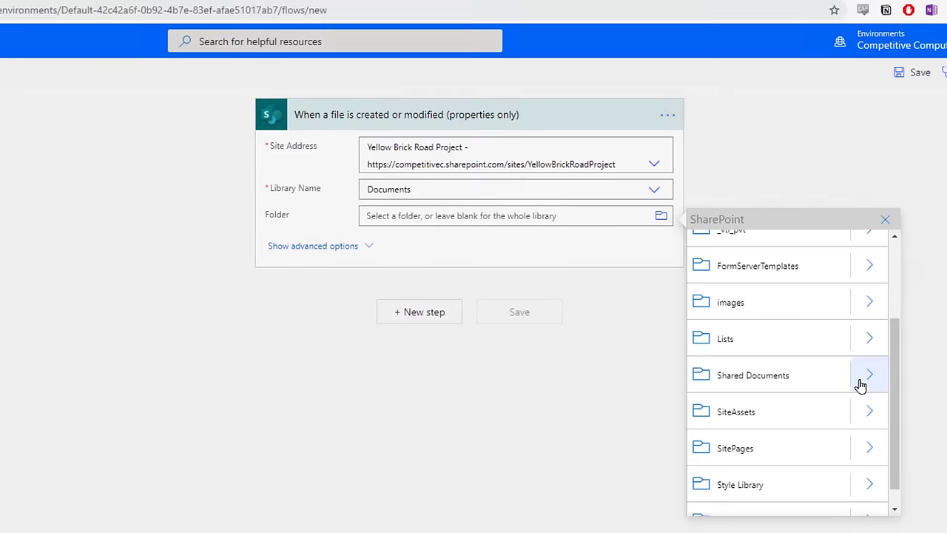
left_click(858, 385)
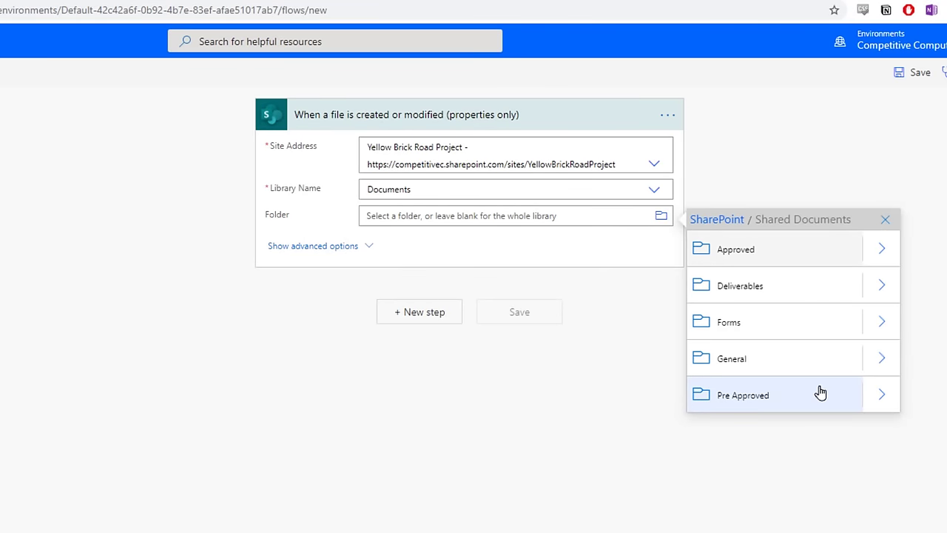
left_click(743, 395)
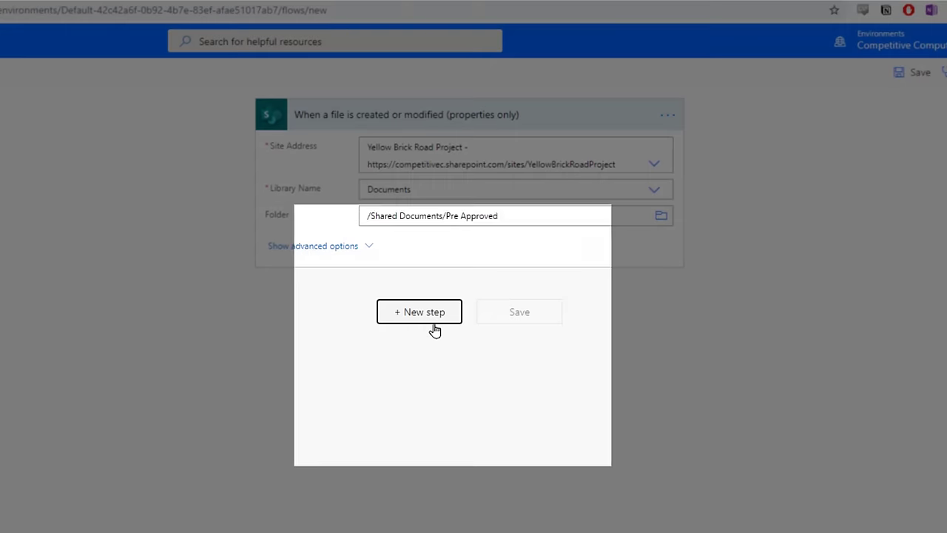
Step: Add 'Start and wait for an approval' with type Approve/Reject - First to respond
left_click(435, 330)
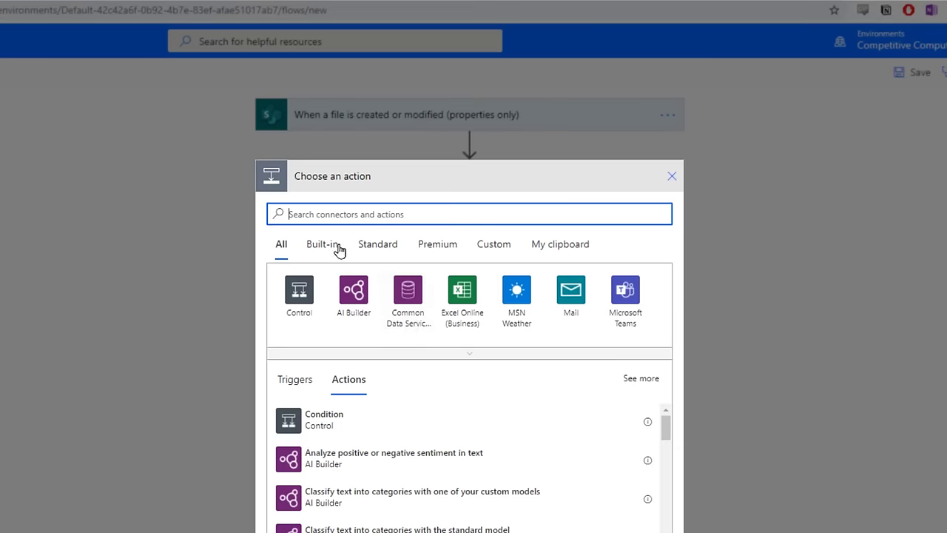
type("approvals")
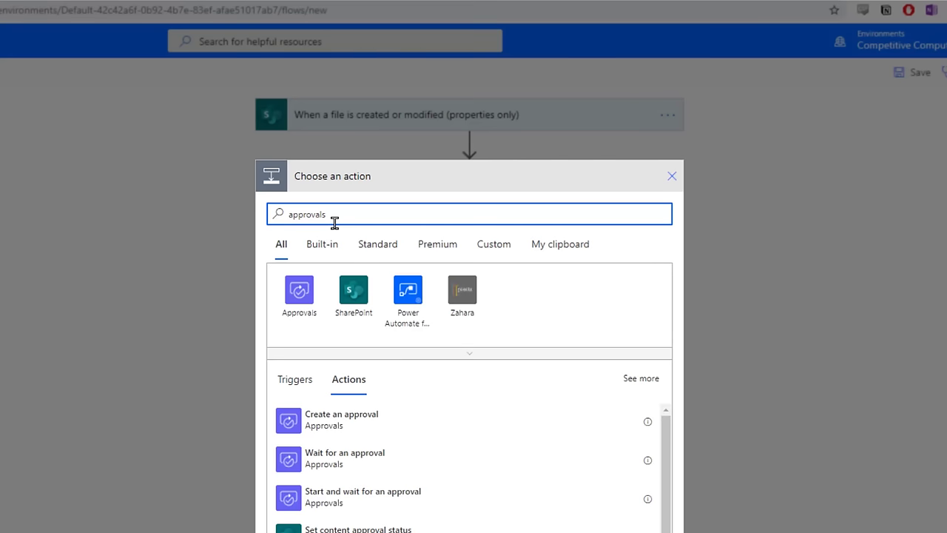
left_click(360, 510)
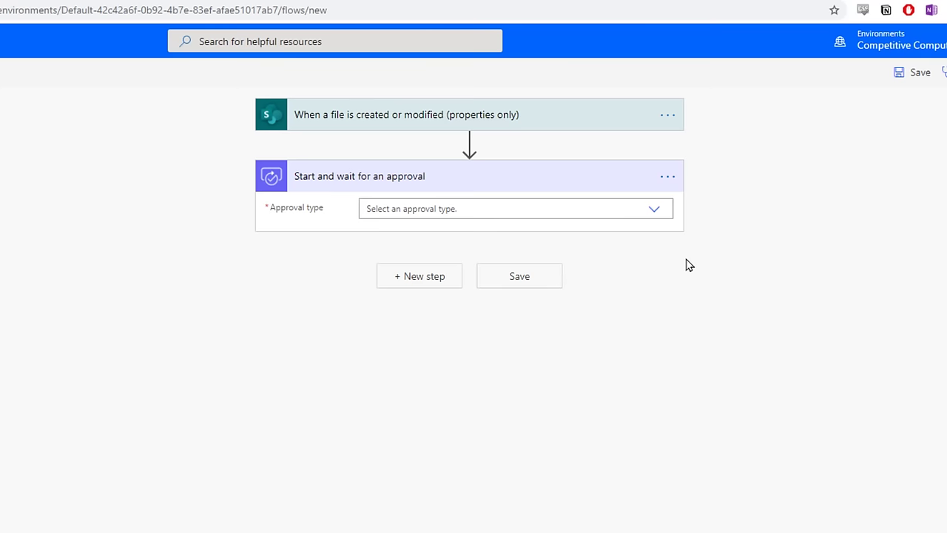
left_click(657, 211)
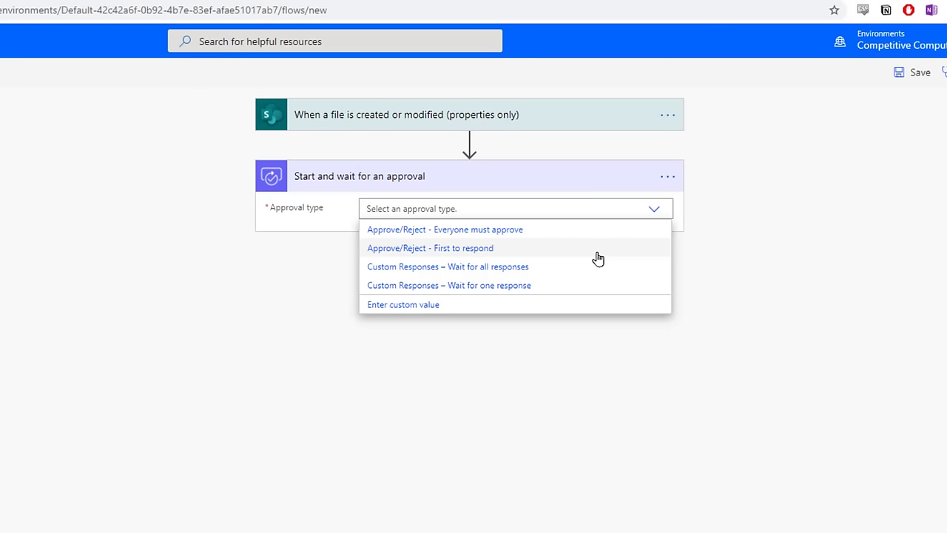
left_click(598, 252)
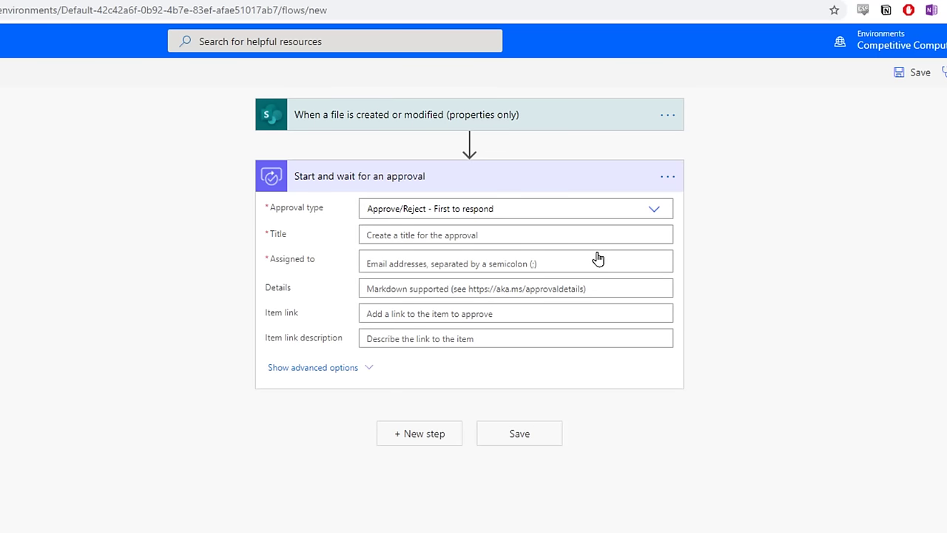
Step: Title the approval 'Document Approval' and assign it to the suggested approver
left_click(594, 236)
type("Document ")
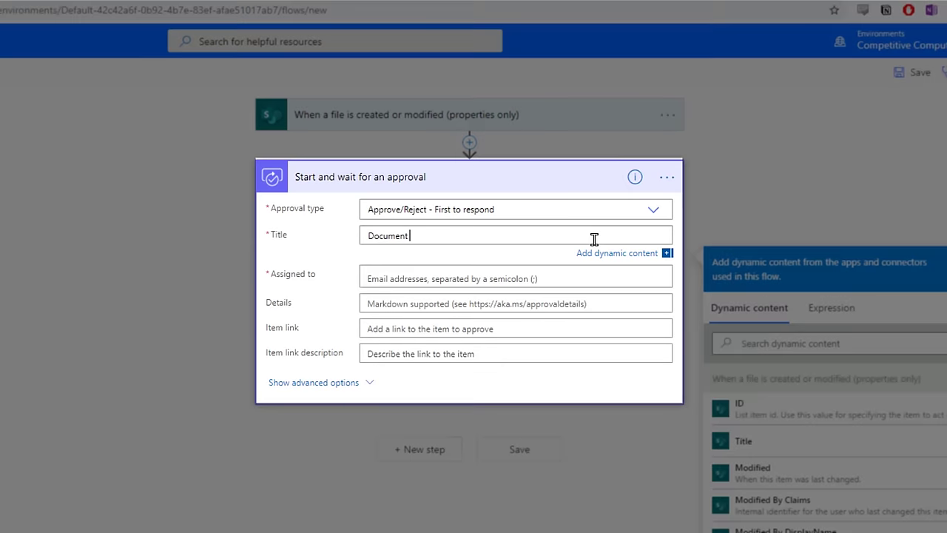
type("Approval")
left_click(475, 276)
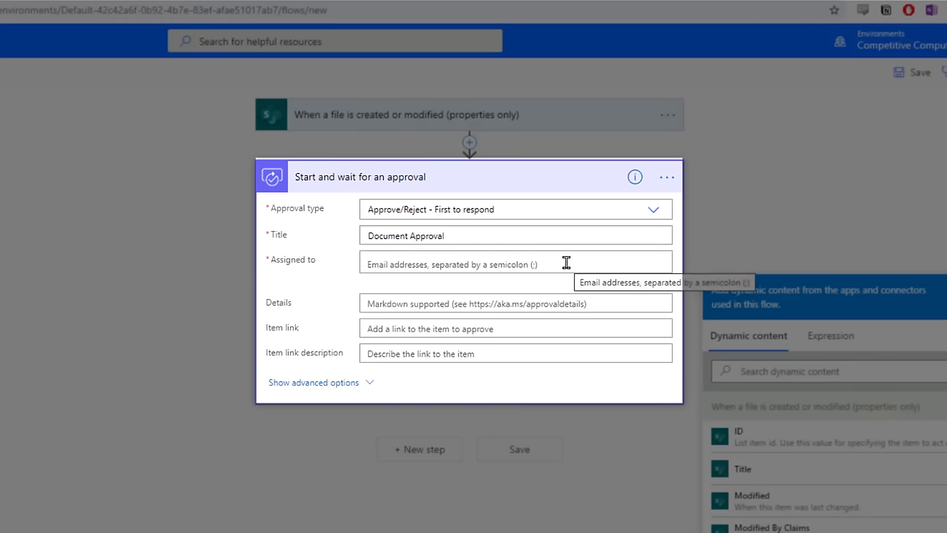
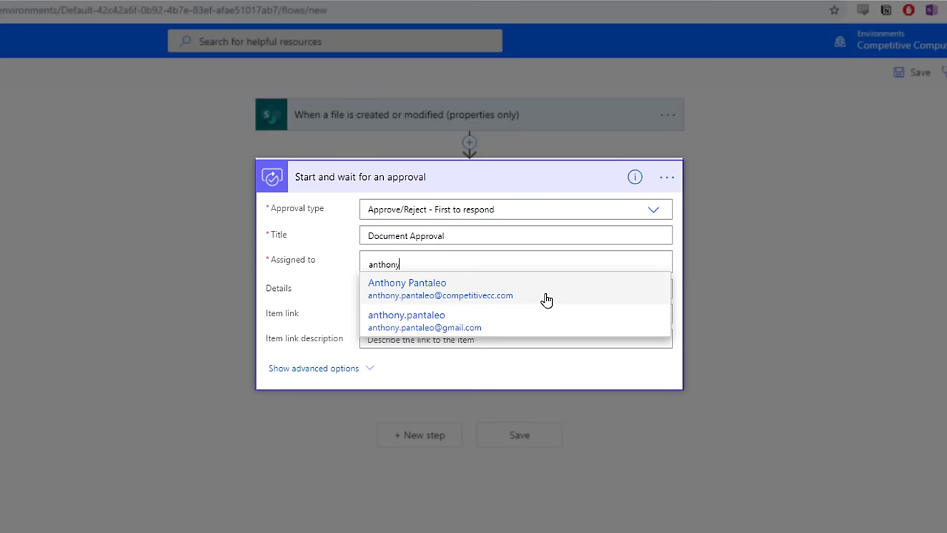
left_click(546, 296)
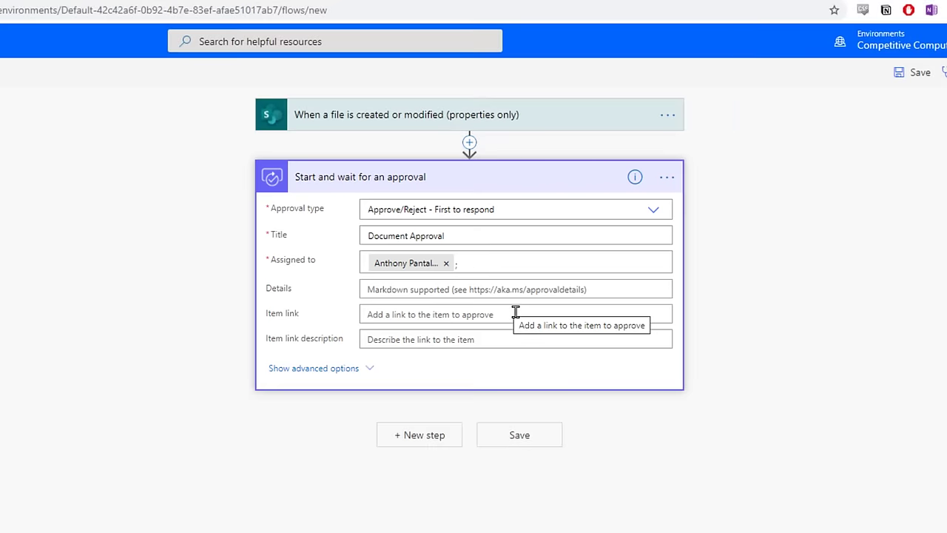
Step: Set the approval's Item link to the dynamic content Link to item
left_click(516, 314)
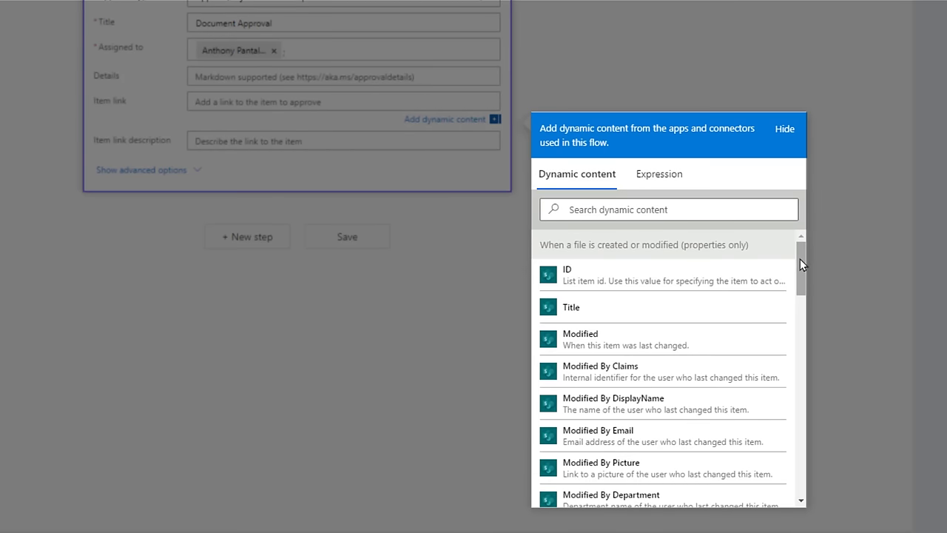
left_click_drag(800, 263, 800, 263)
left_click_drag(800, 258, 807, 411)
left_click(688, 414)
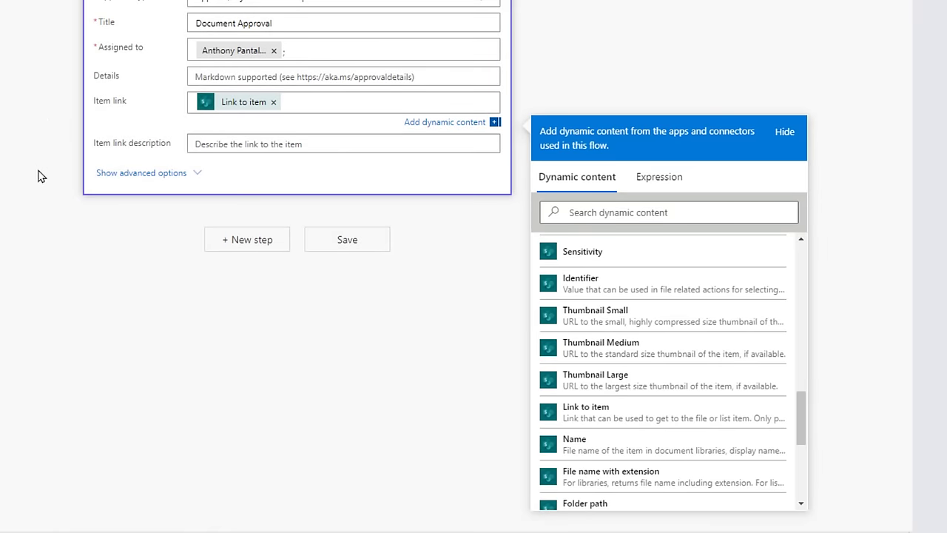
left_click(53, 219)
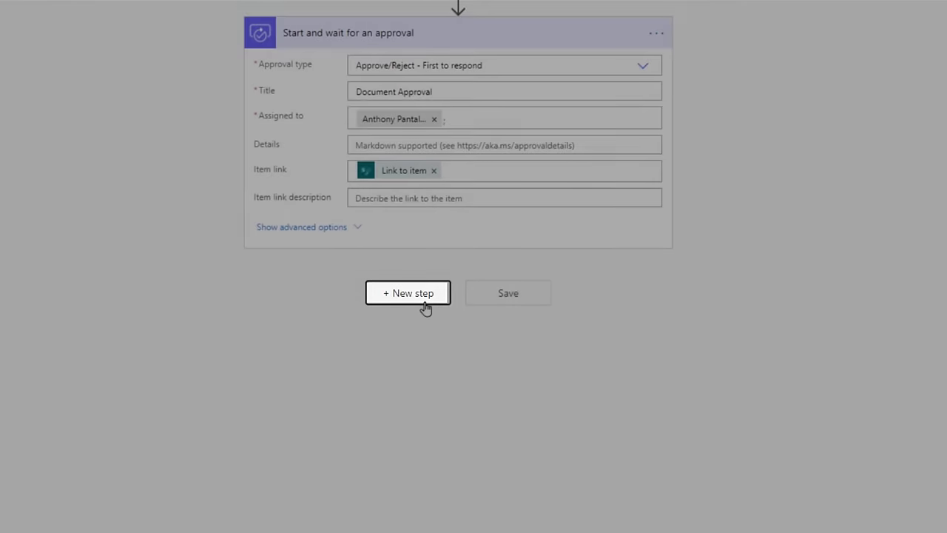
Step: Add a Condition checking whether the approval Outcome is equal to Approve
left_click(424, 307)
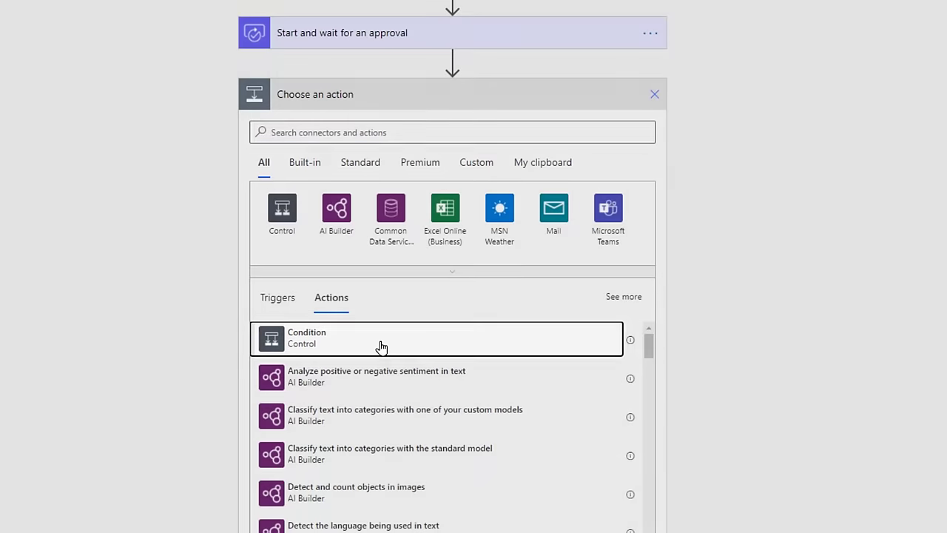
left_click(381, 347)
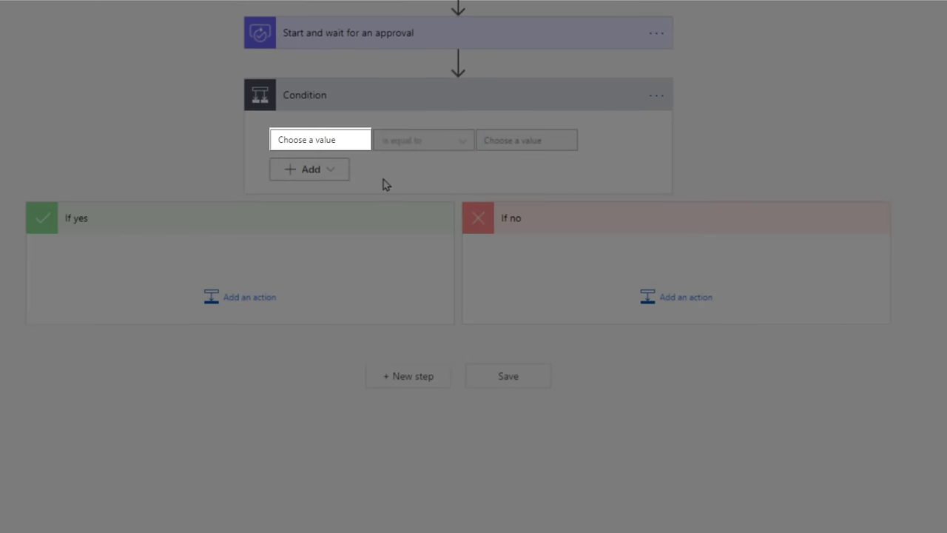
left_click(350, 143)
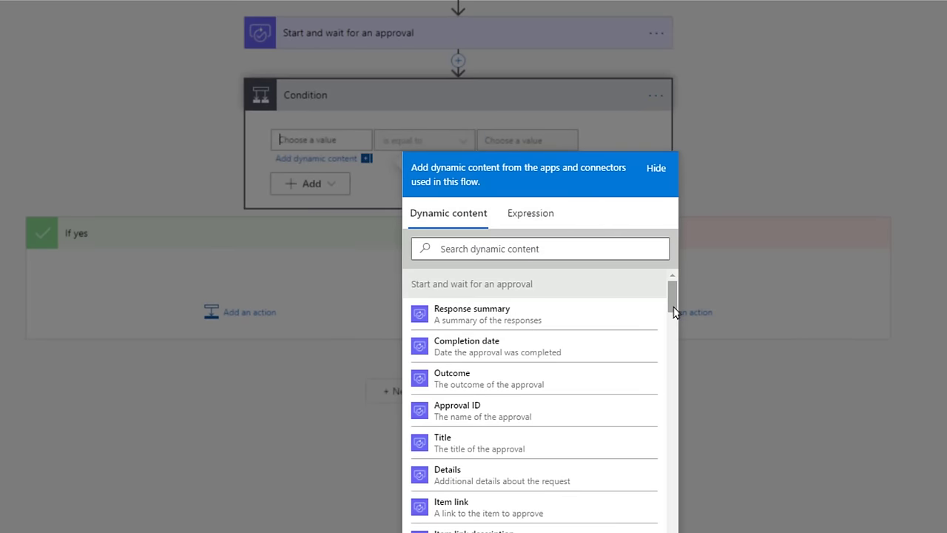
left_click_drag(675, 318, 662, 298)
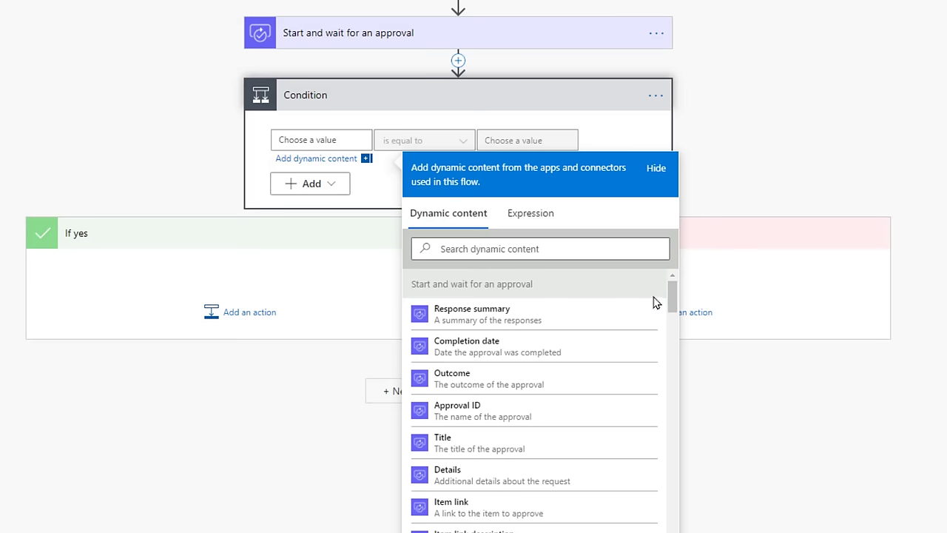
left_click(571, 381)
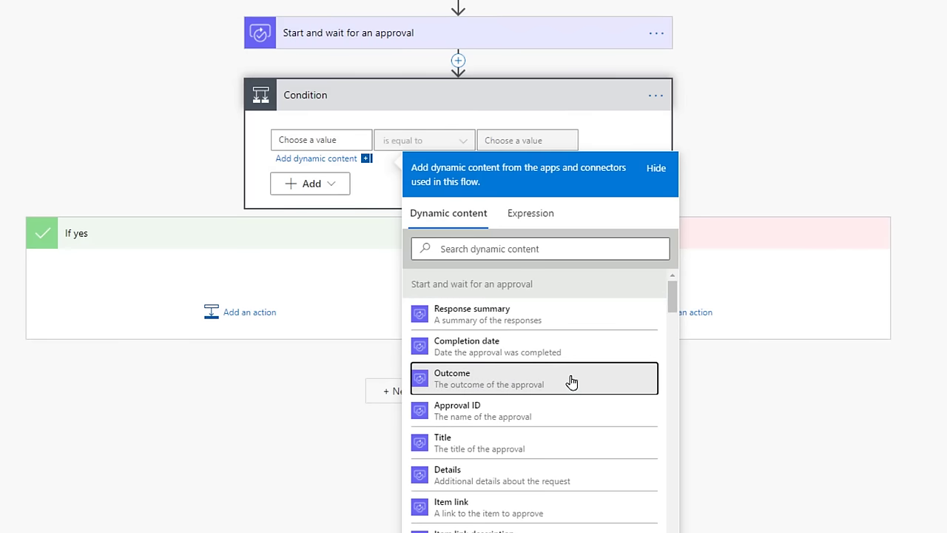
left_click(729, 391)
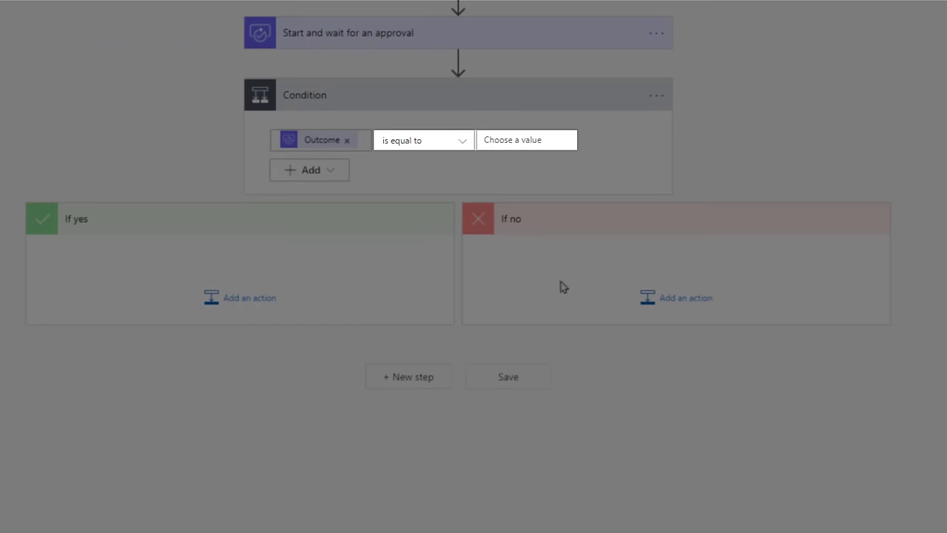
left_click(557, 140)
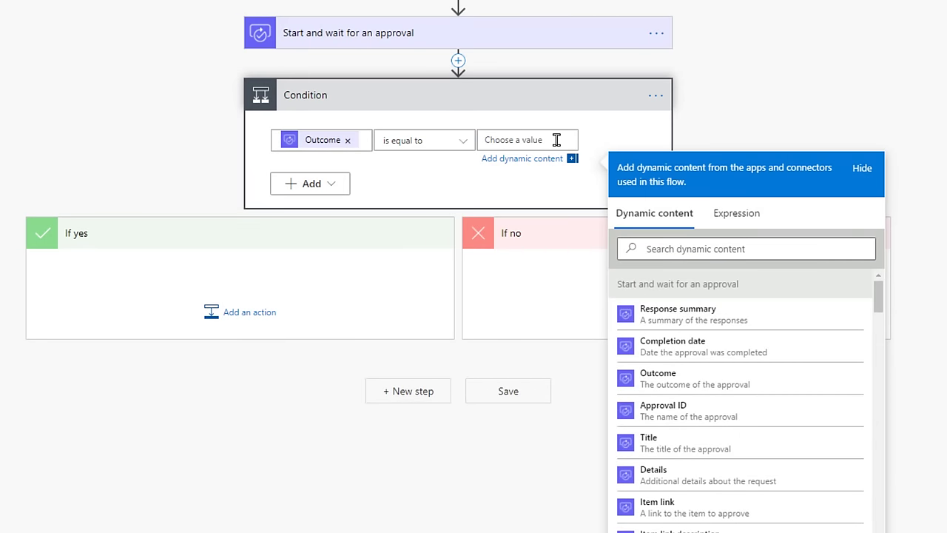
type("Approve")
left_click(145, 157)
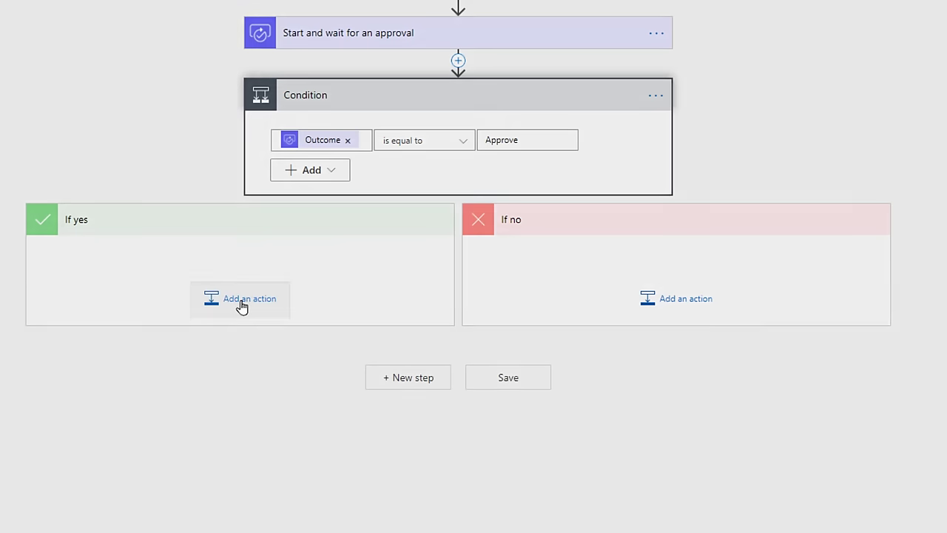
Step: Add Office 365 Outlook 'Send an email (V2)' to the If yes branch
left_click(240, 300)
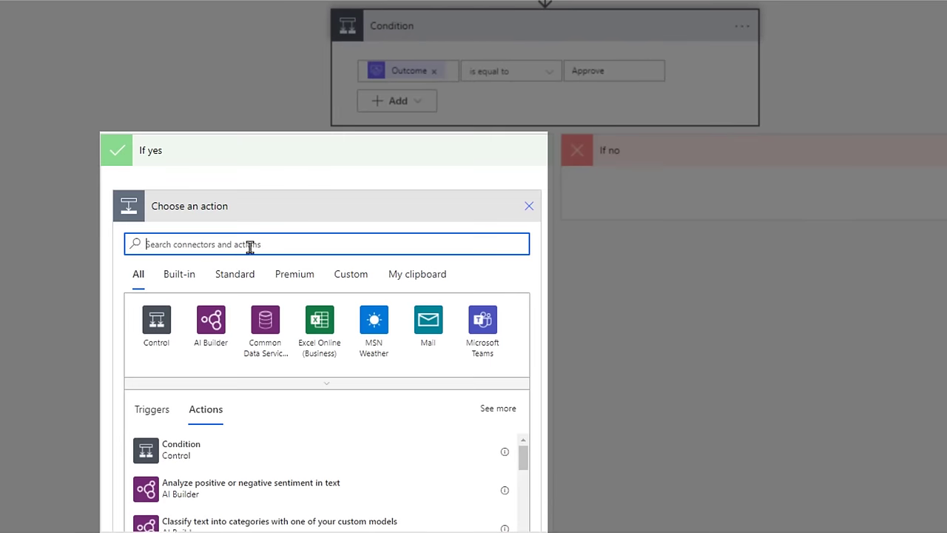
type("outlook")
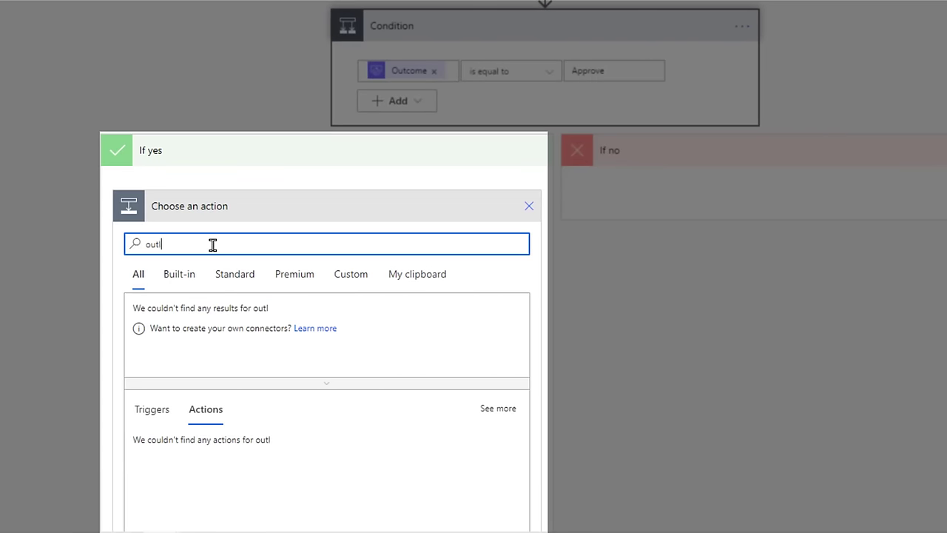
scroll(49, 305, "down", 3)
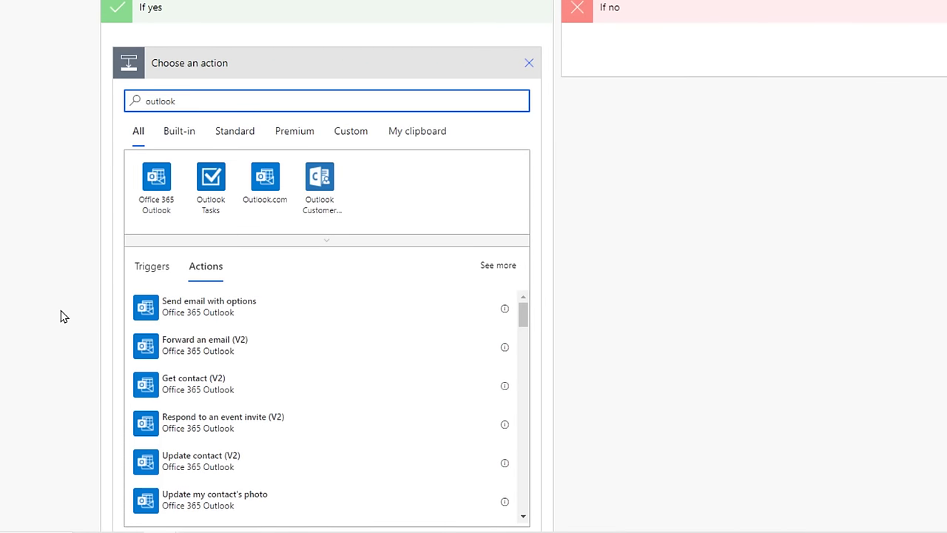
left_click(156, 215)
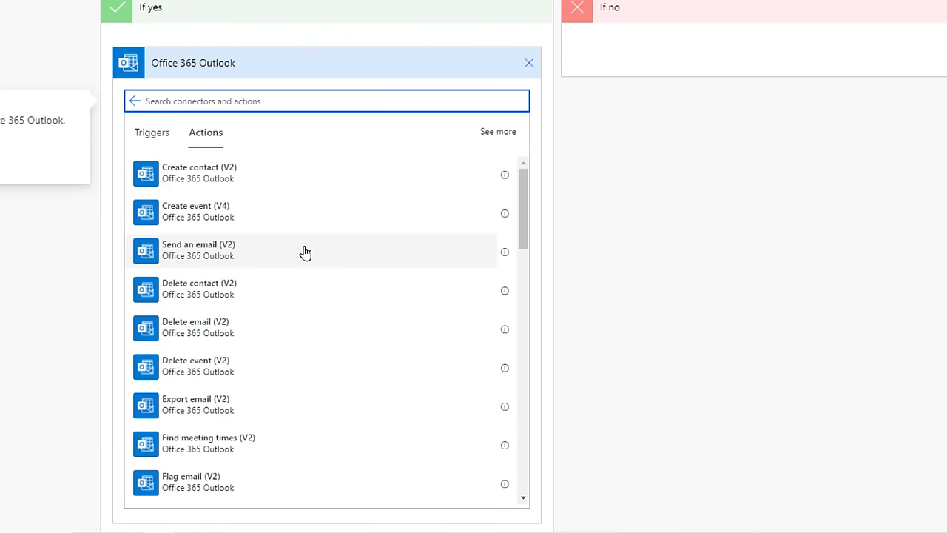
left_click(305, 253)
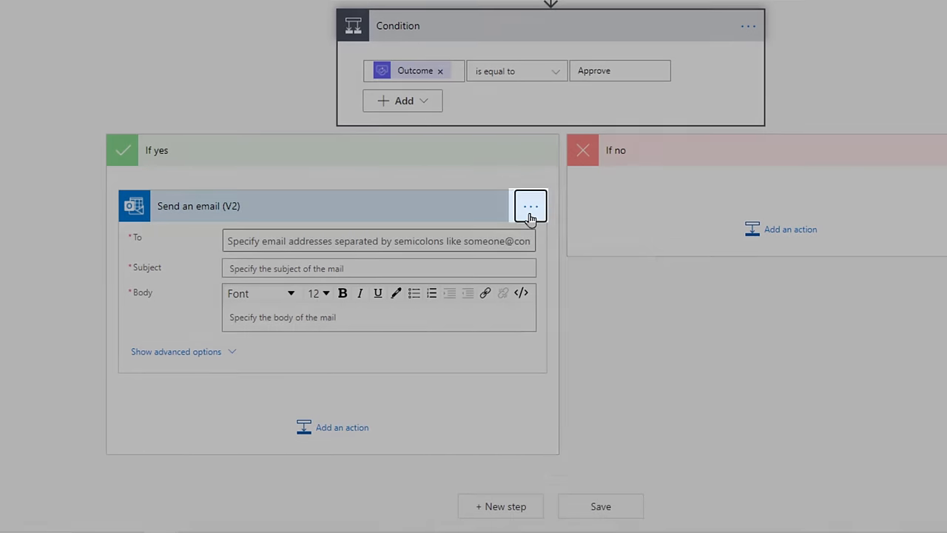
Step: Copy the Send an email (V2) action and paste it into the If no branch
left_click(530, 208)
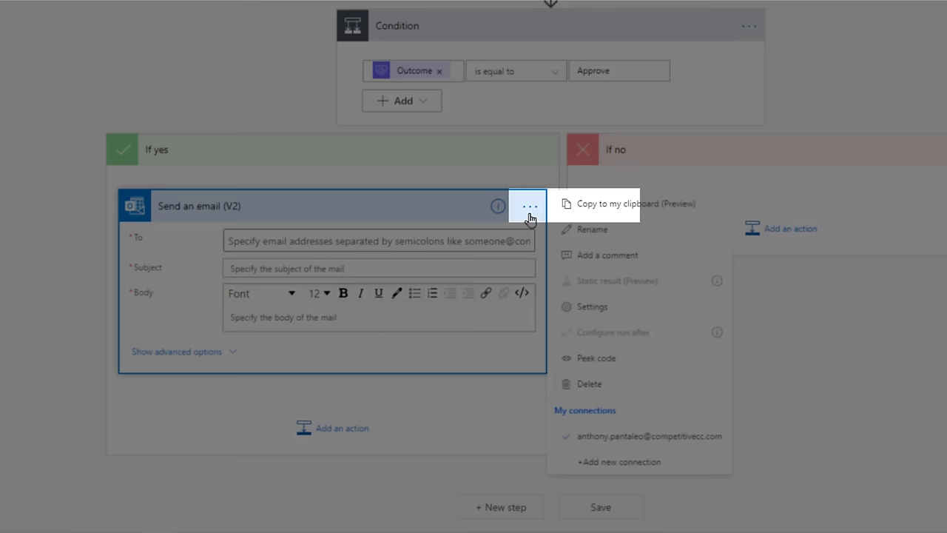
left_click(606, 213)
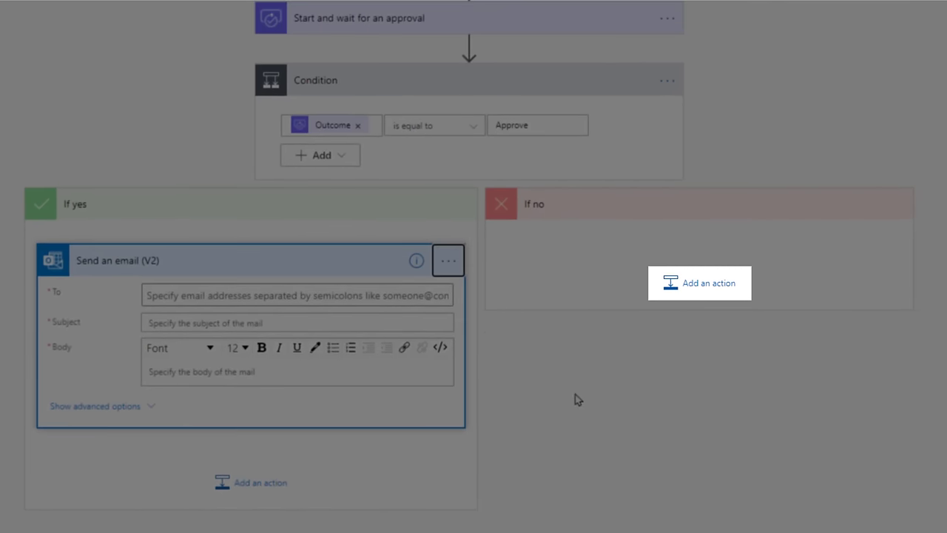
left_click(705, 295)
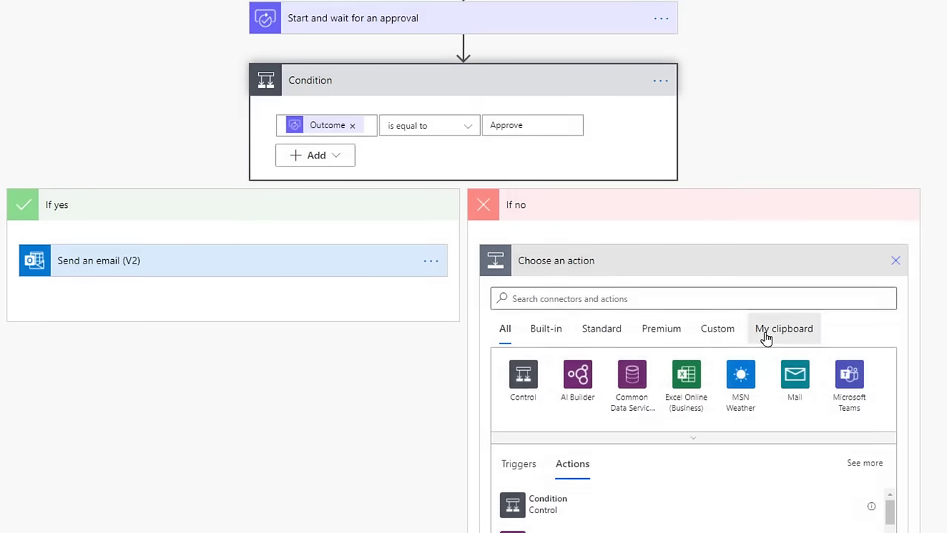
left_click(766, 335)
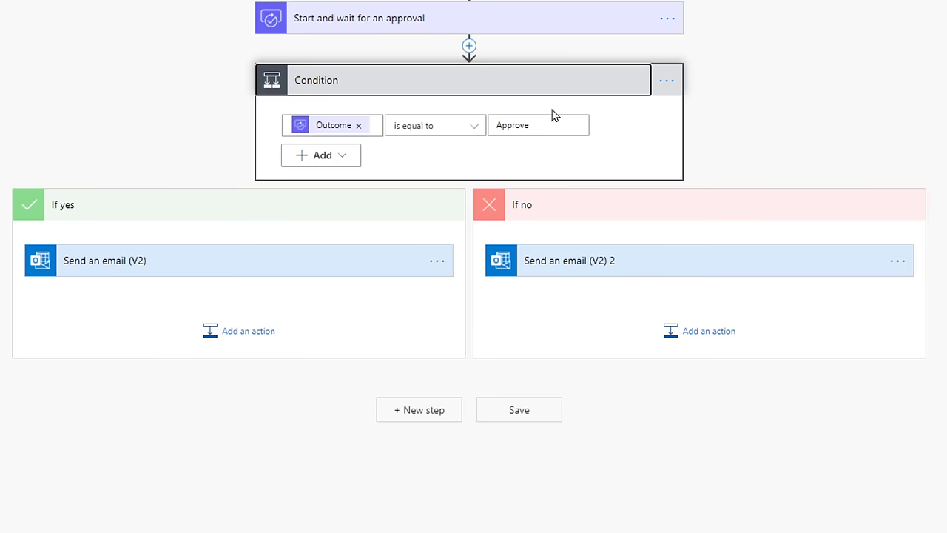
Step: Address the If yes email to the user who modified the file, via dynamic content
left_click(354, 274)
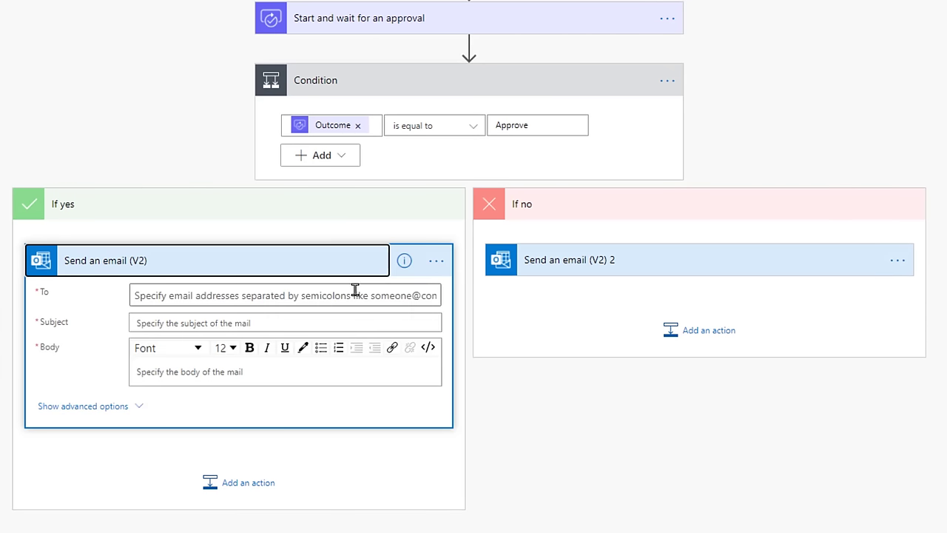
left_click(267, 297)
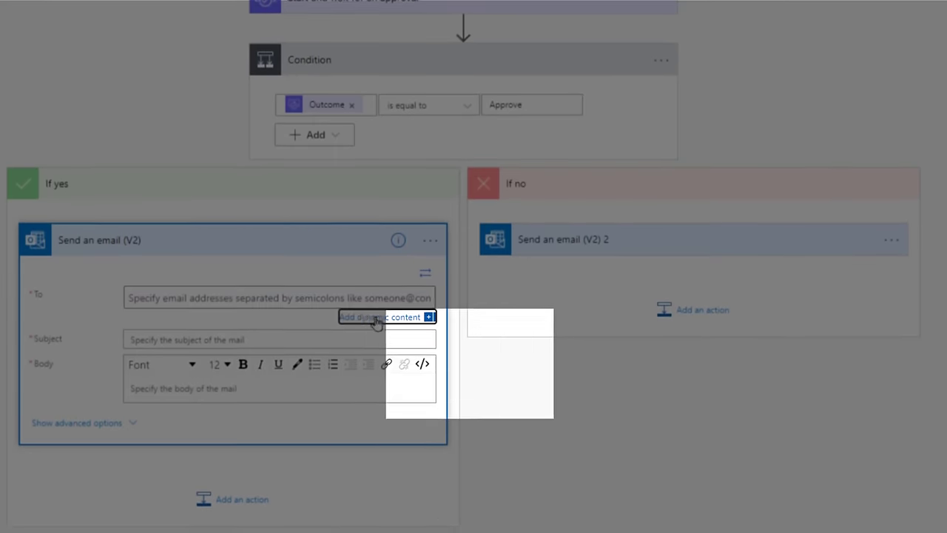
left_click(377, 322)
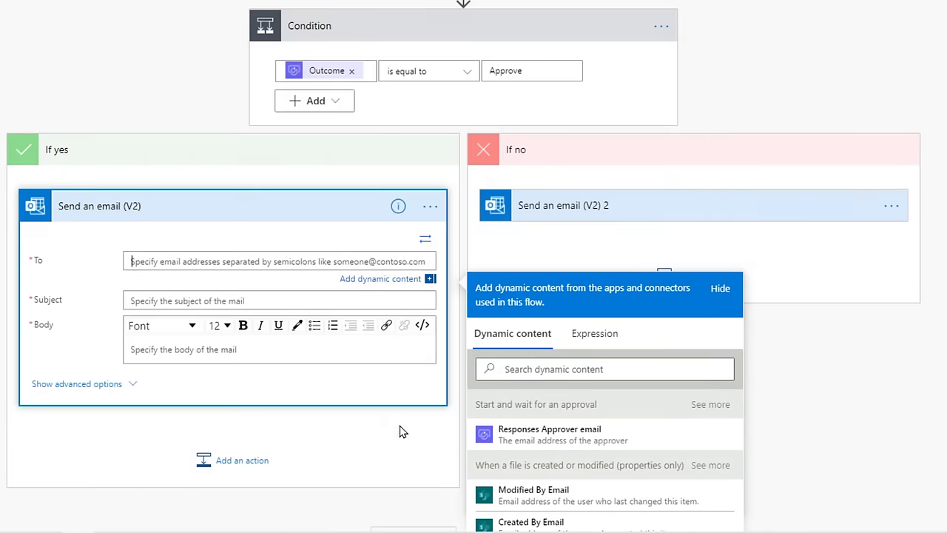
scroll(402, 430, "down", 1)
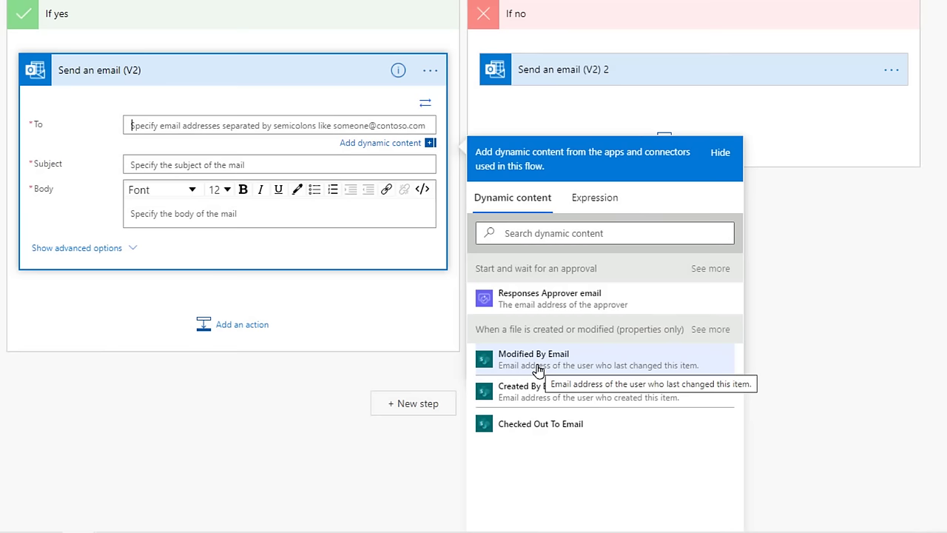
left_click(538, 370)
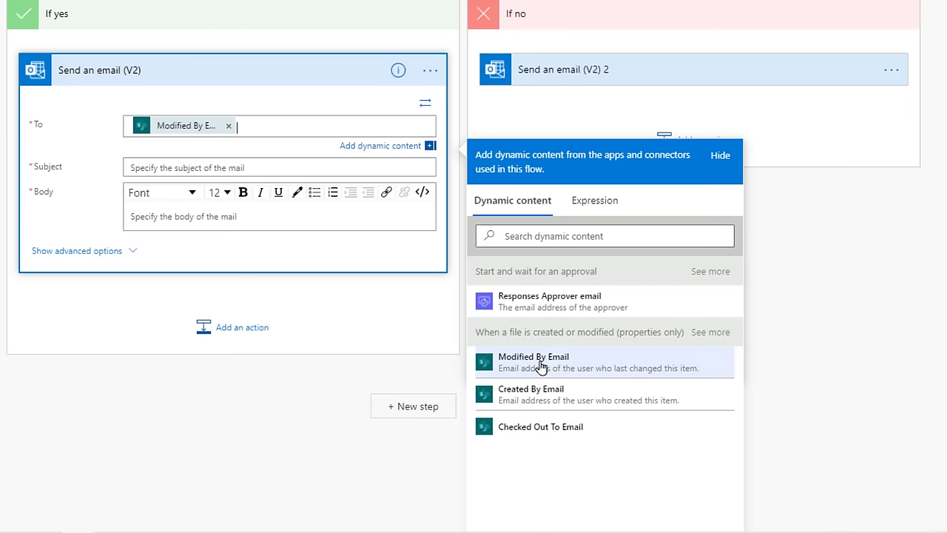
Step: Set the subject to 'Your file has been approved! It has been moved to the Approved Folder' and begin the body
left_click(278, 170)
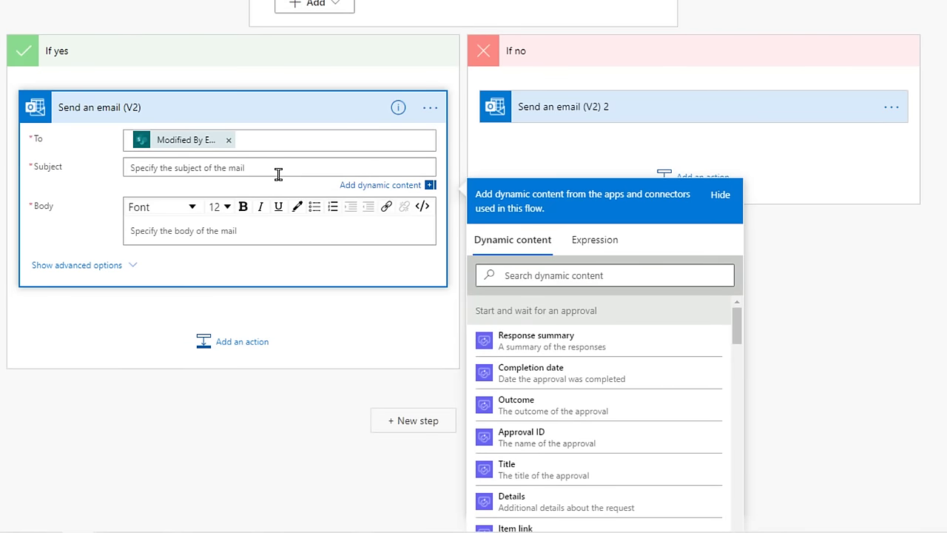
type("Your file has been")
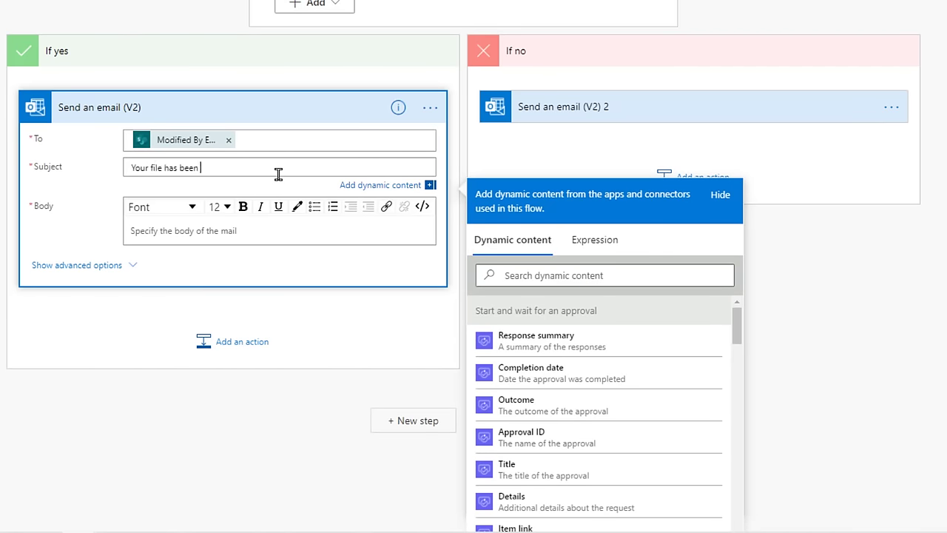
type(" approved! It has been moved to the Approved Folder.")
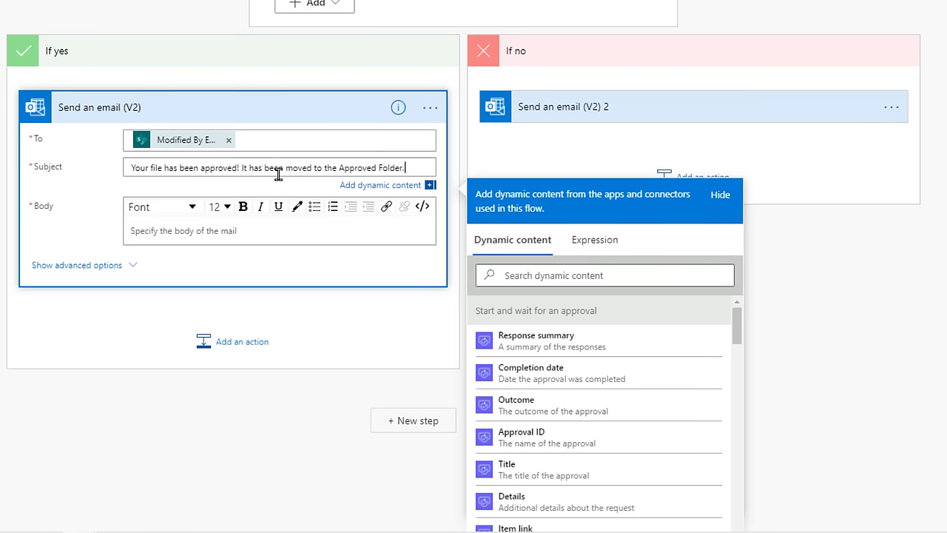
left_click(226, 231)
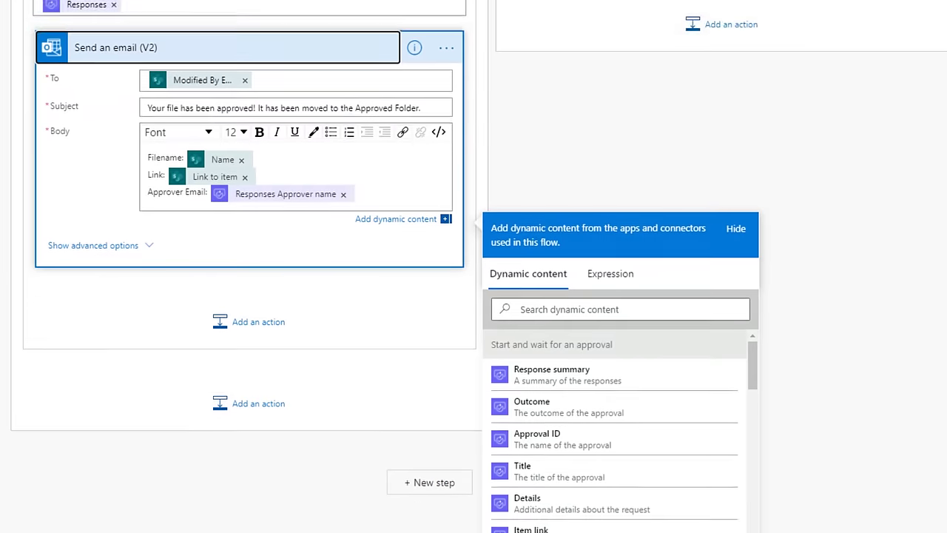
scroll(6, 299, "down", 1)
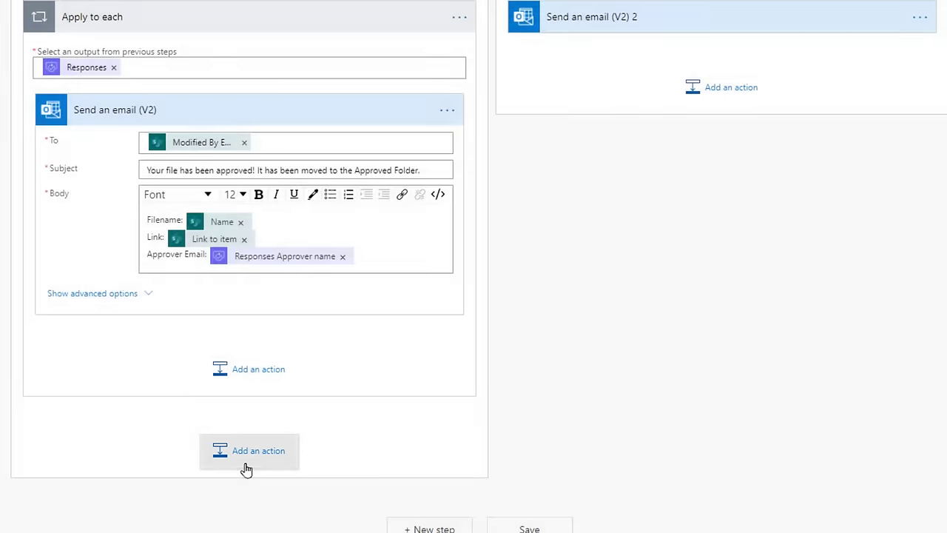
Step: Add a SharePoint Move file action with Yellow Brick Road Project as the source site
left_click(245, 464)
type("mov")
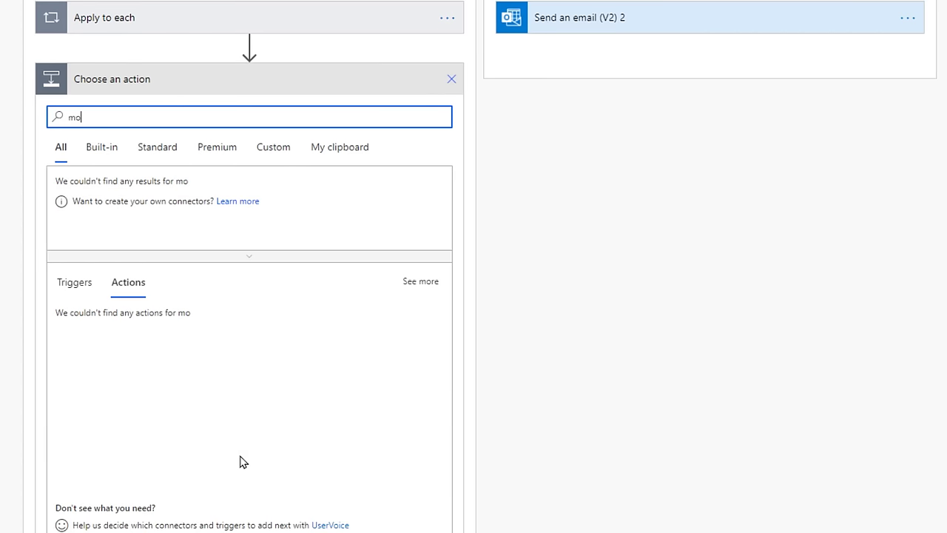
type("e")
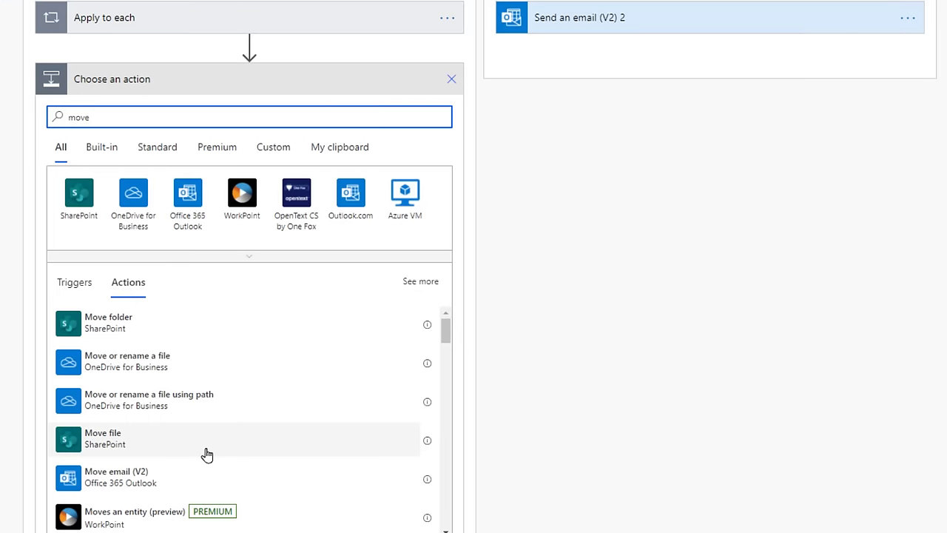
left_click(207, 454)
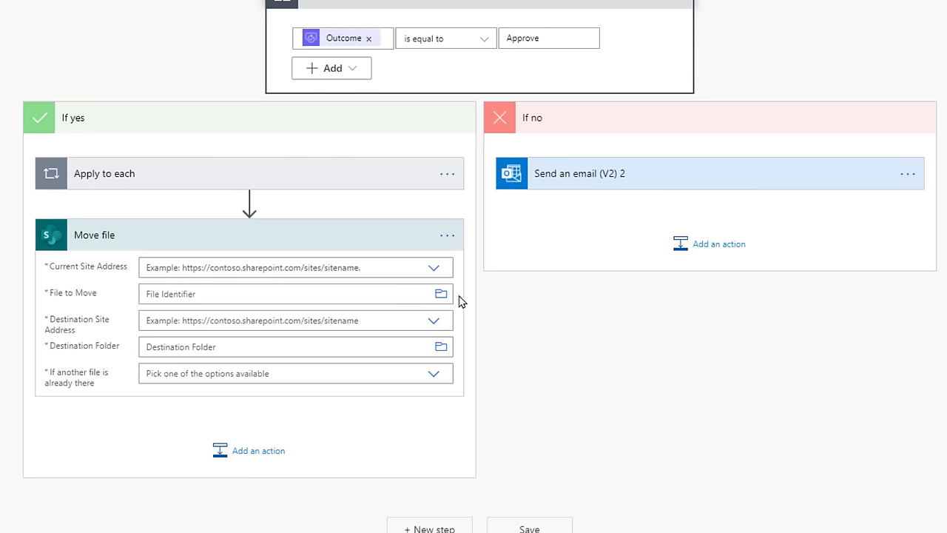
left_click(435, 270)
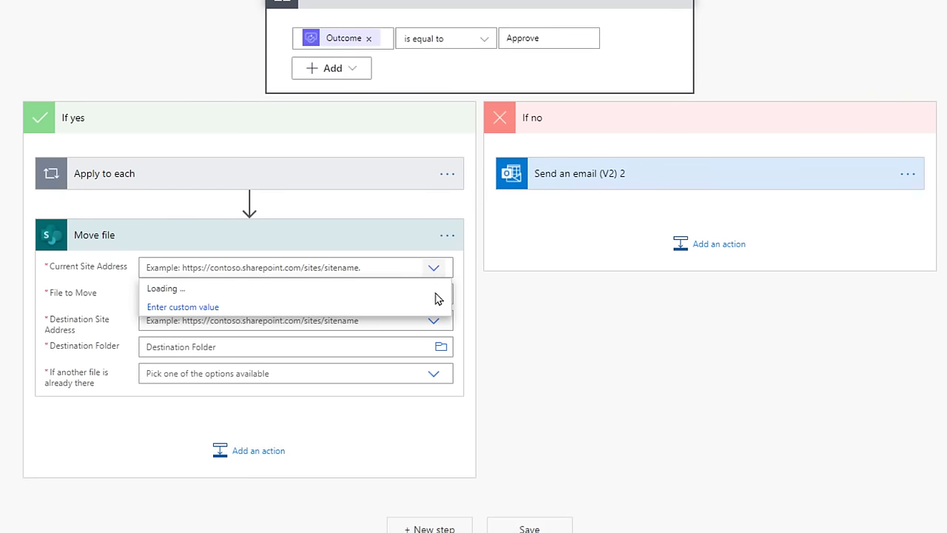
scroll(296, 430, "down", 2)
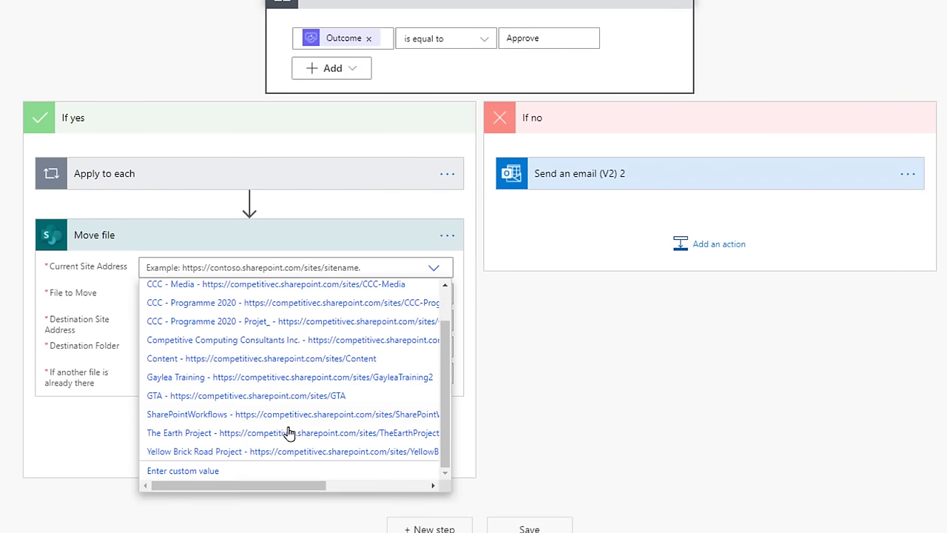
left_click(230, 453)
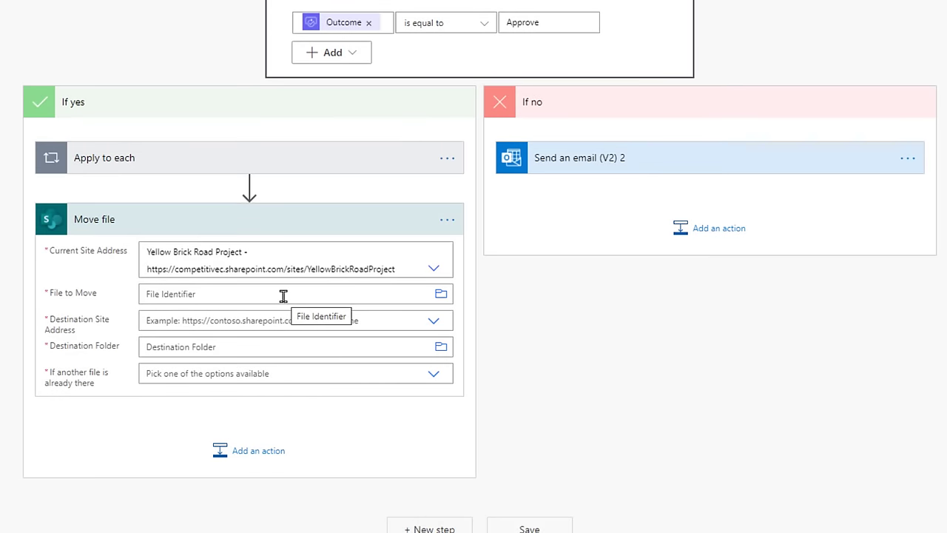
Step: Move the Identifier file to /Shared Documents/Approved, renaming it if a same-named file exists
left_click(284, 296)
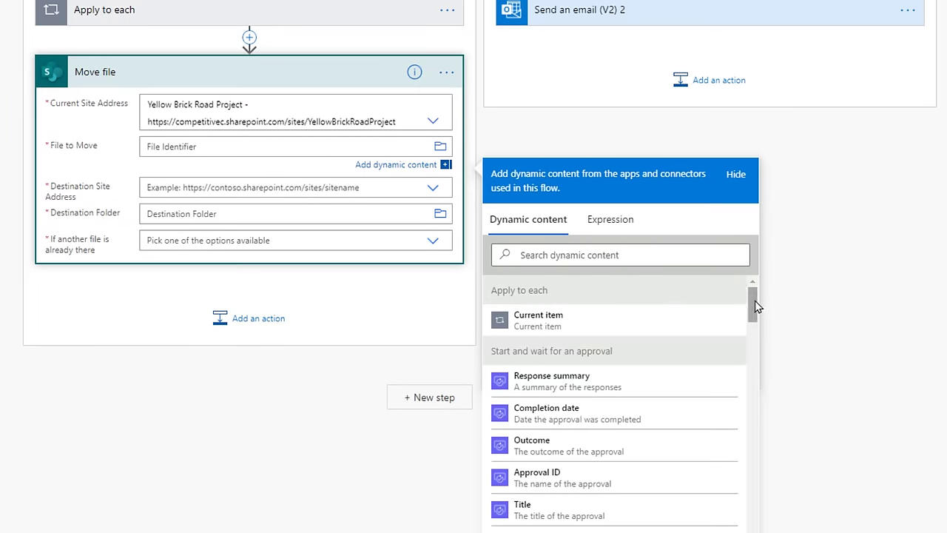
left_click_drag(754, 305, 755, 484)
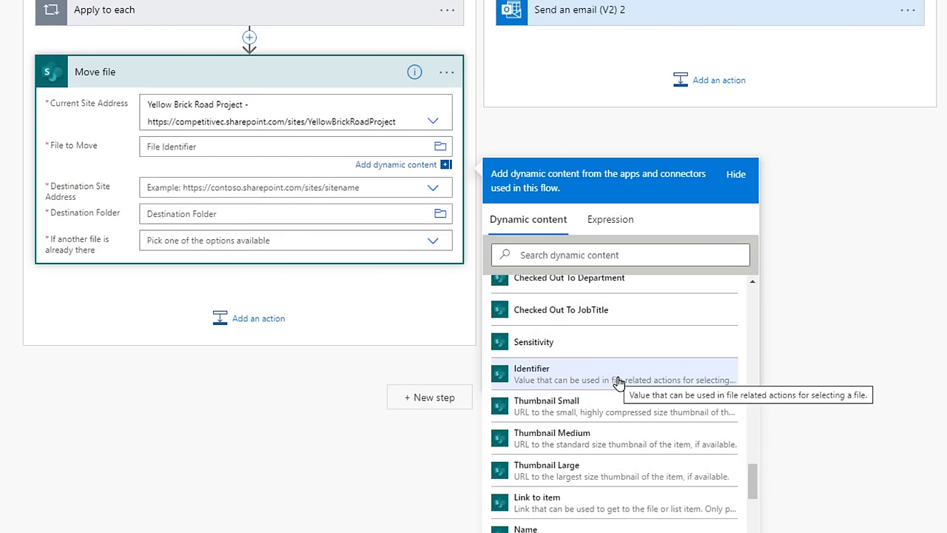
left_click(618, 382)
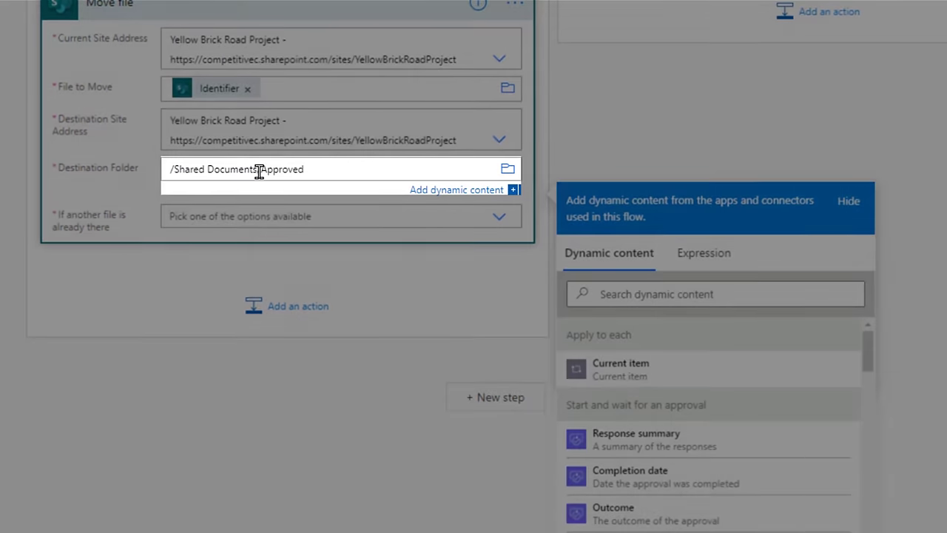
left_click_drag(259, 170, 311, 171)
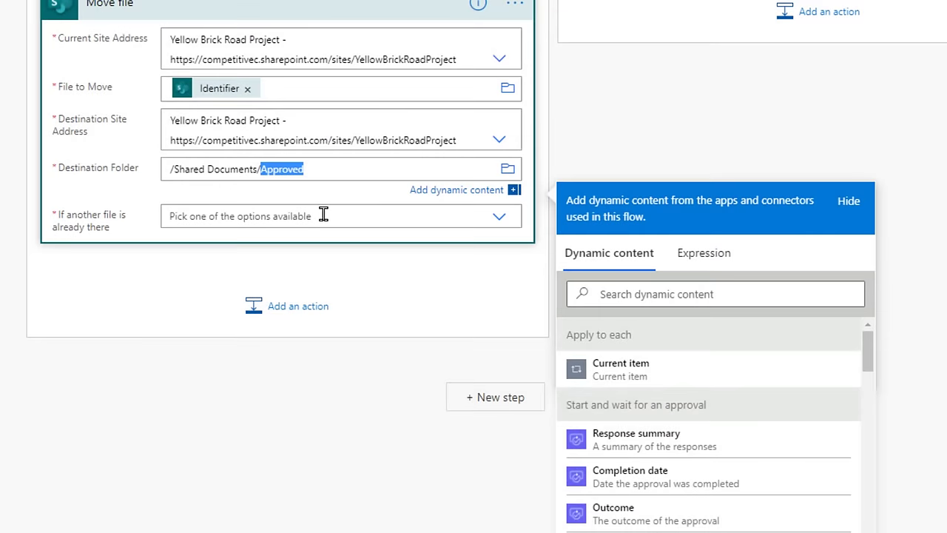
left_click(322, 214)
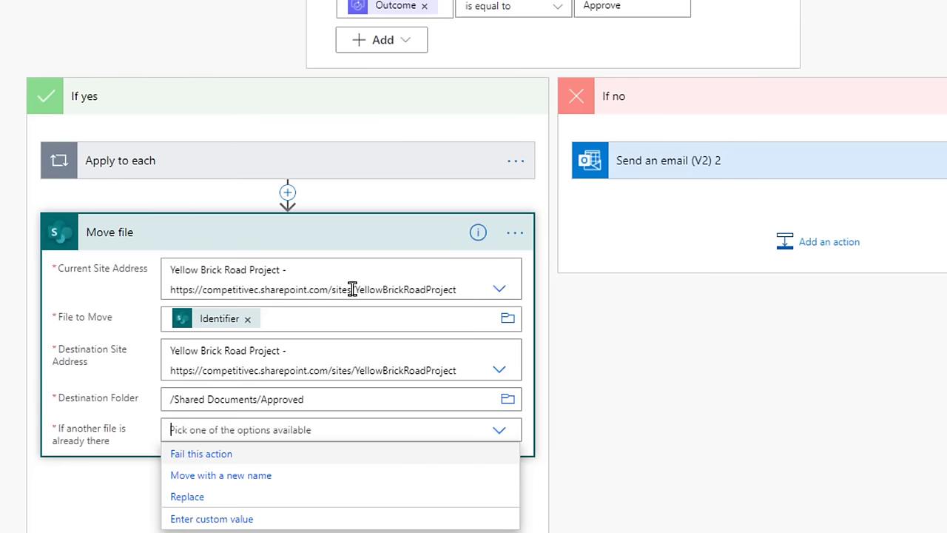
left_click(245, 477)
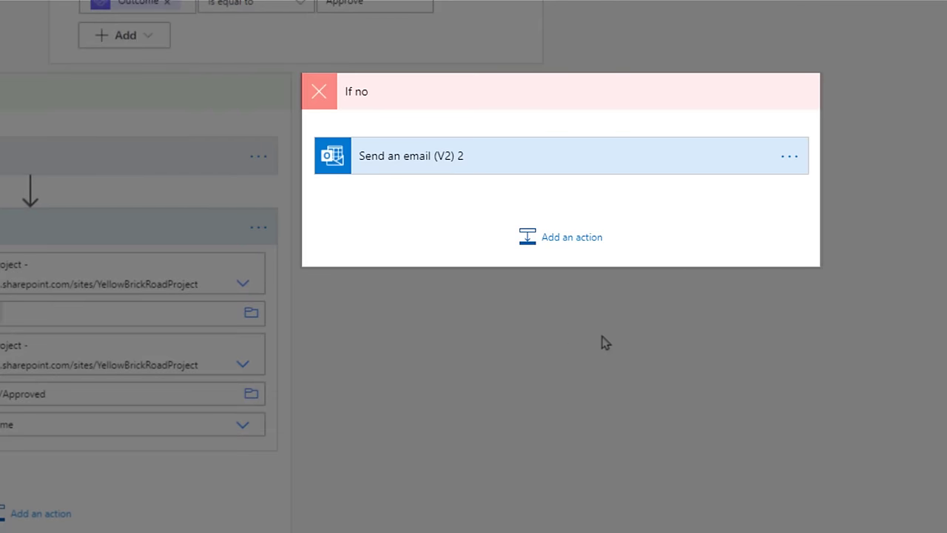
Step: Address the rejection email to the file's Modified By Email
left_click(600, 173)
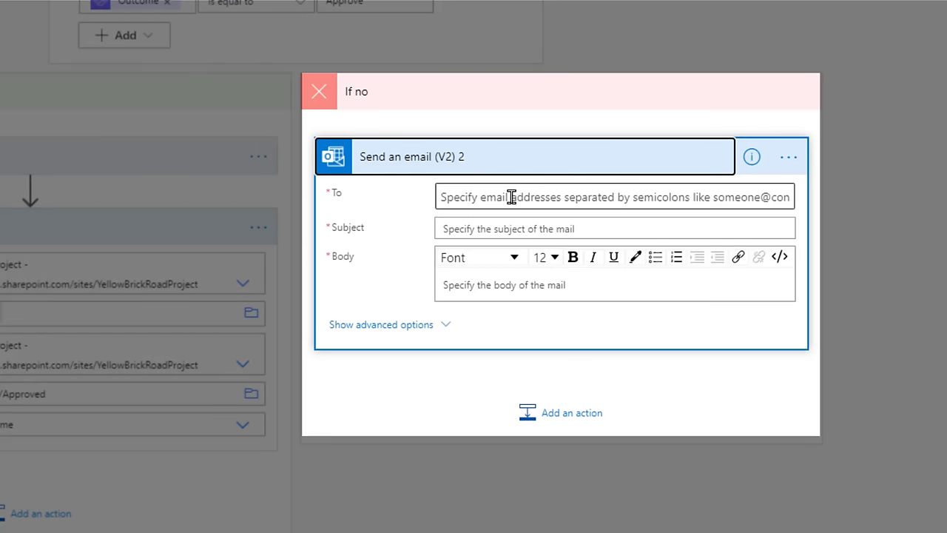
left_click(512, 197)
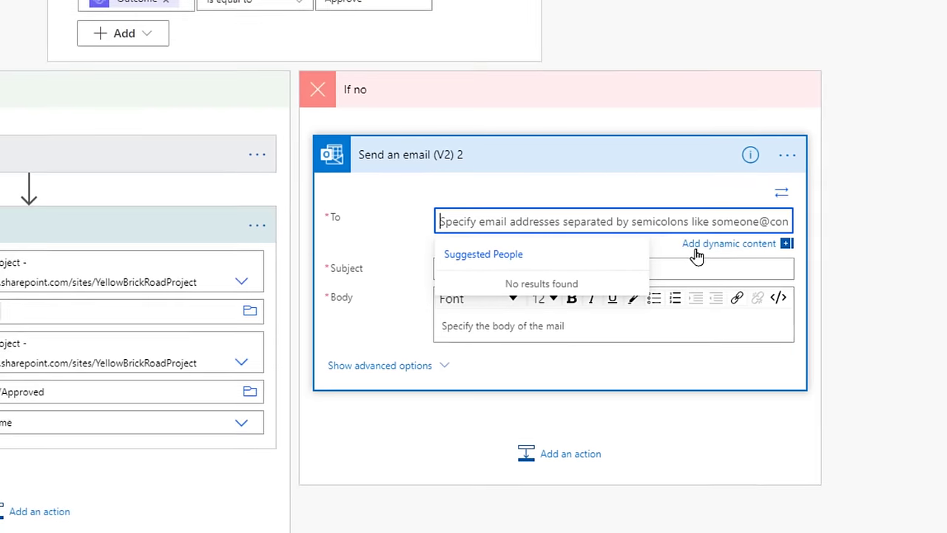
left_click(700, 250)
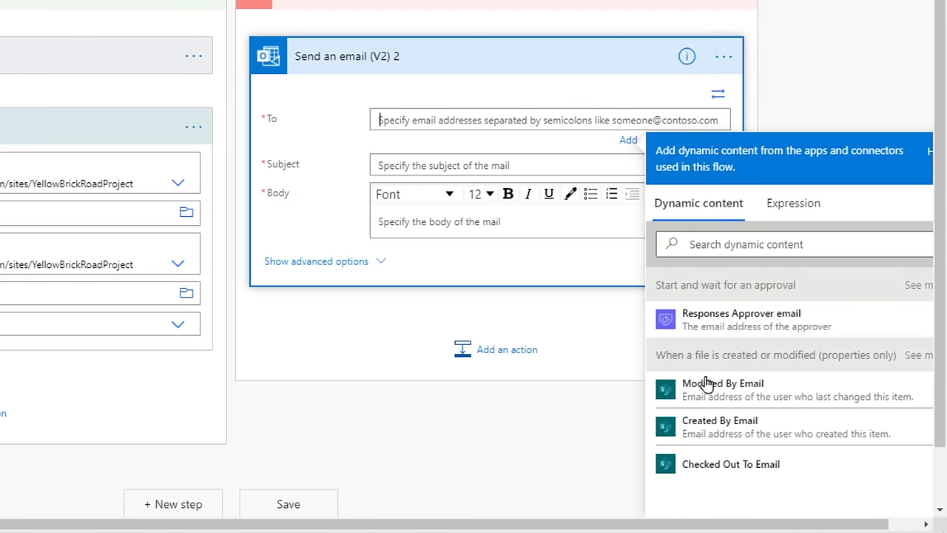
left_click(722, 399)
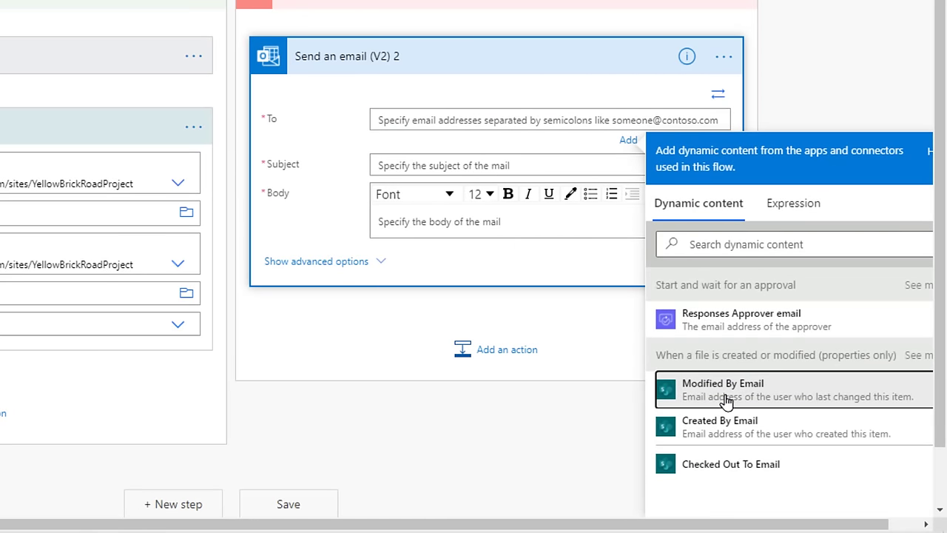
left_click(729, 401)
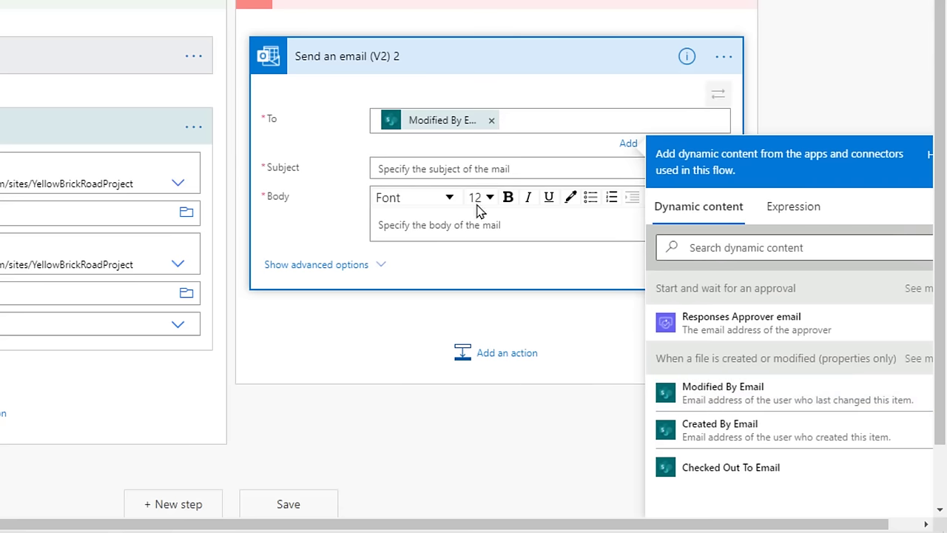
Step: Set the subject 'Your file has been rejected. Please review the comments below.' and end the body with Responses Comments
left_click(499, 165)
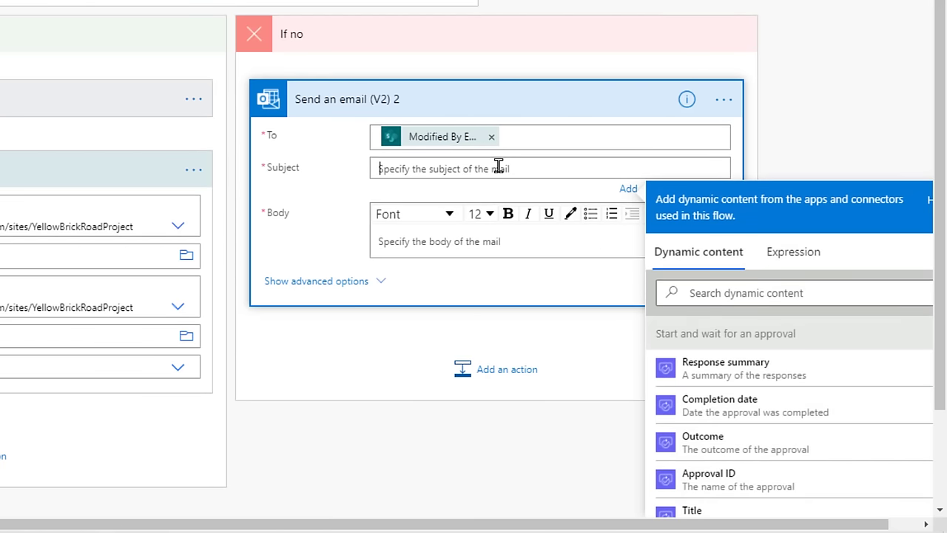
type("Your file has been rejected. Please review the comments below.")
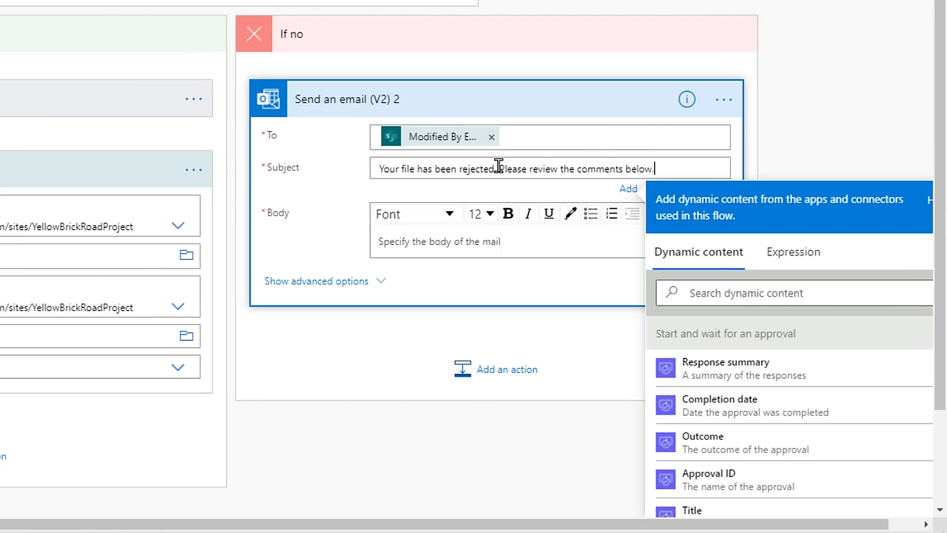
left_click(485, 248)
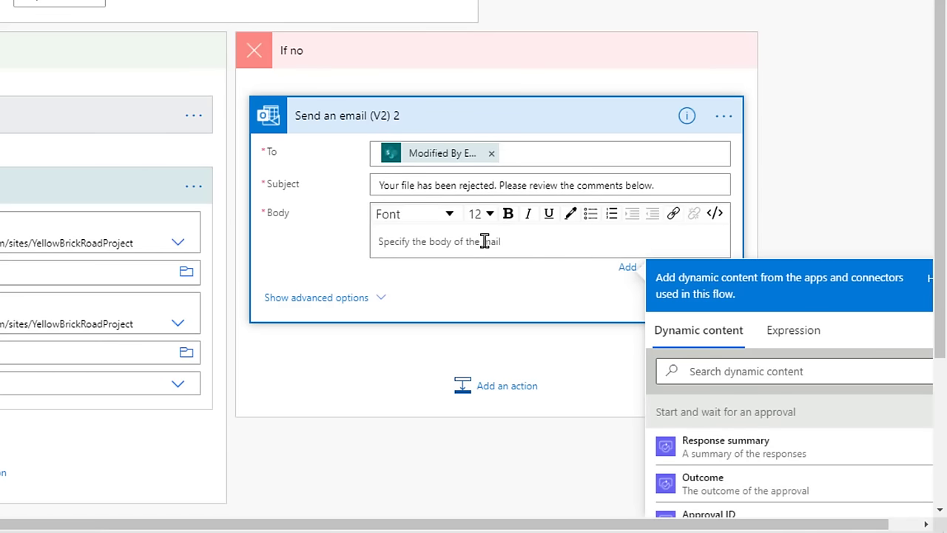
type("Please reuplo")
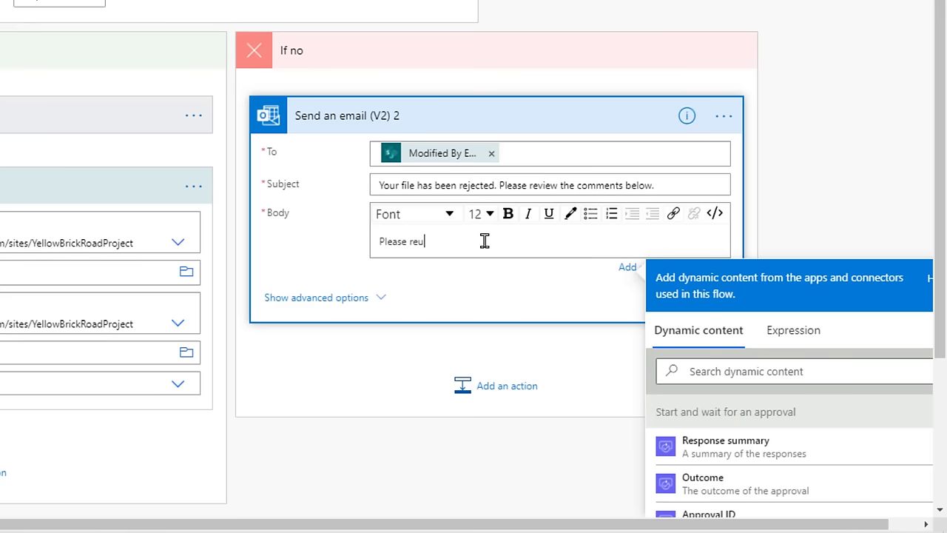
type("ad your file with the fixes.")
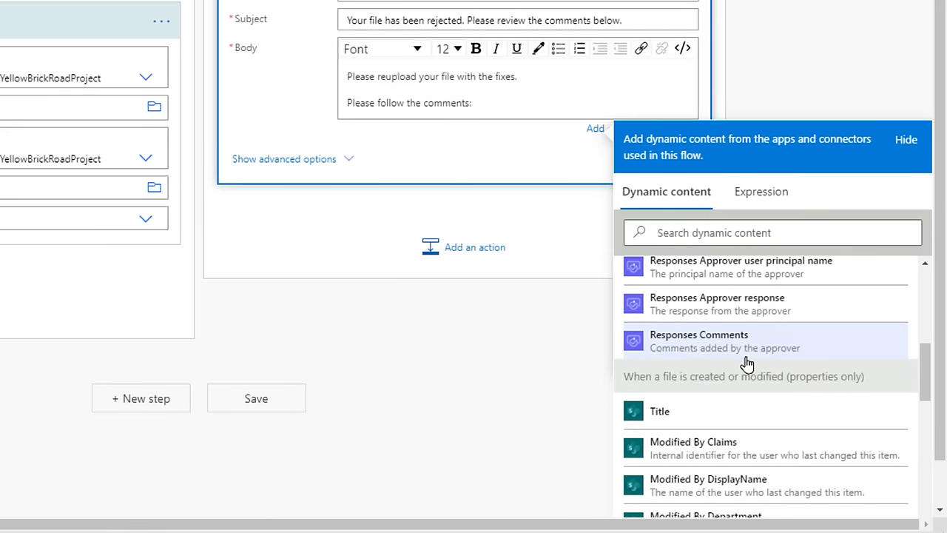
key("Return")
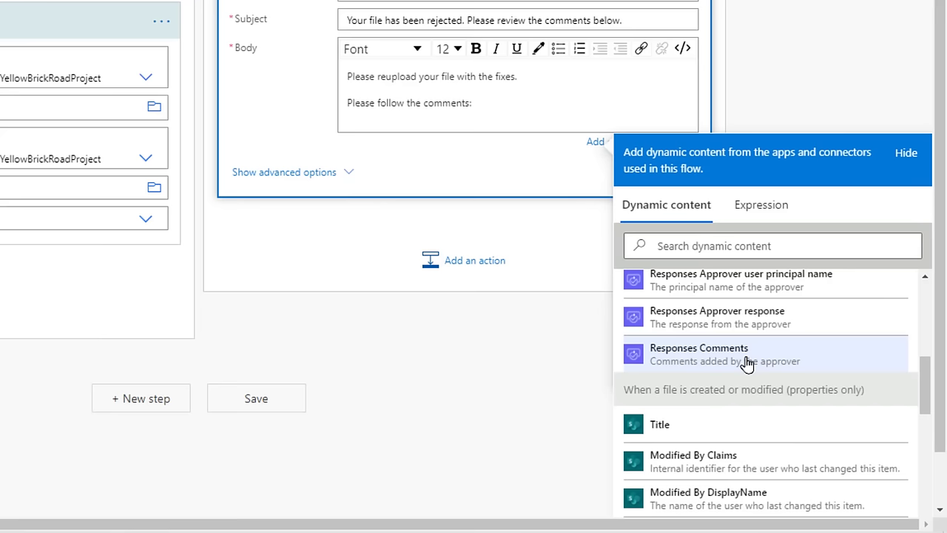
left_click(748, 362)
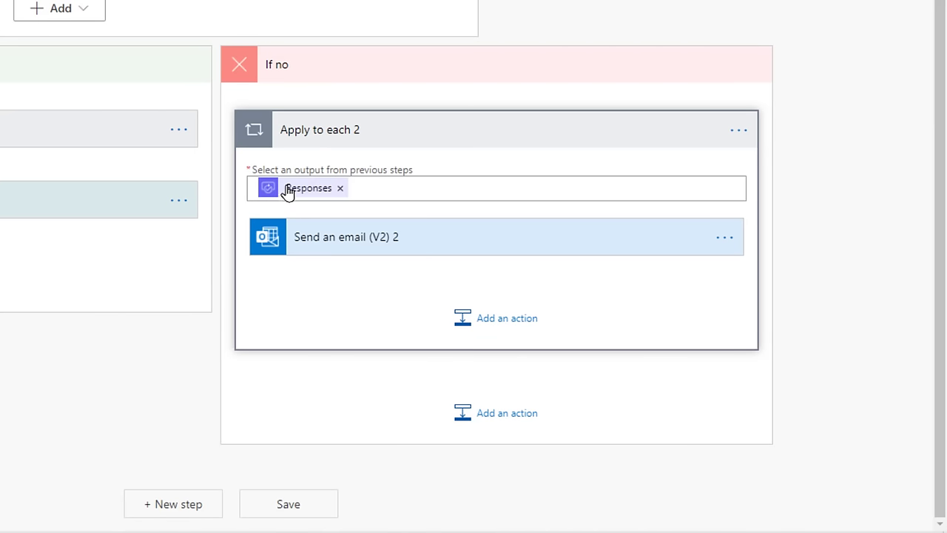
Step: Close the dynamic content pane beside Send an email (V2) 2 so both Condition branches are visible
left_click(398, 255)
scroll(182, 373, "down", 3)
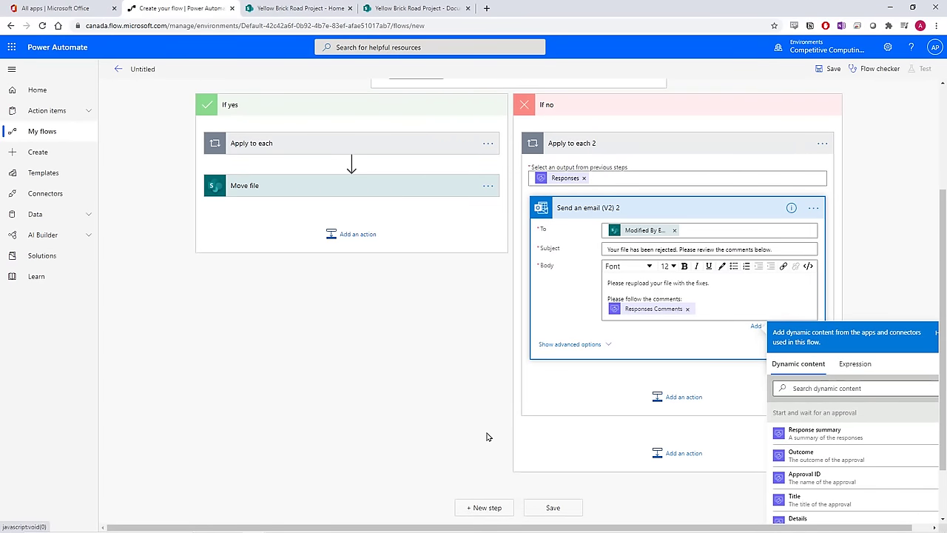
left_click(487, 437)
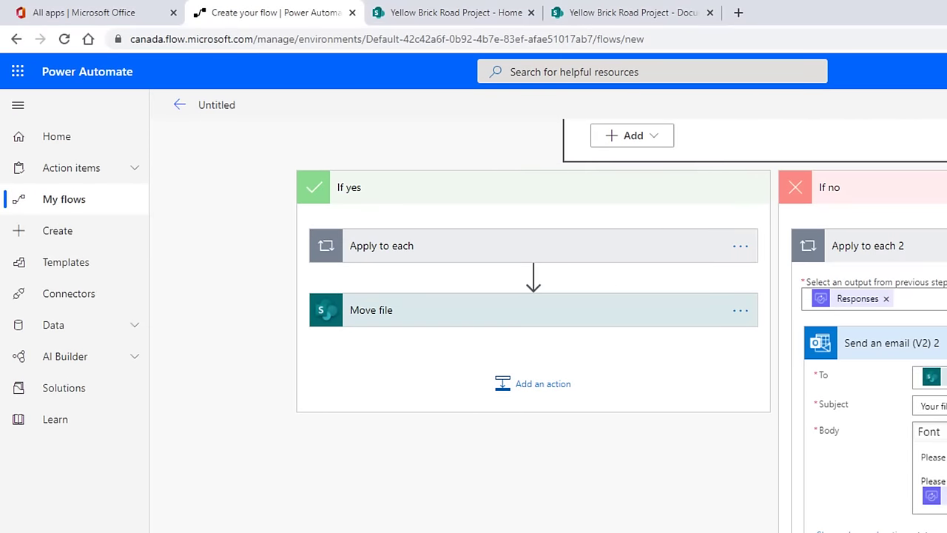
Step: Rename the flow 'Doc Approval', save it, and confirm Flow checker shows 0 errors and 0 warnings
left_click(224, 109)
type("Doc Approval")
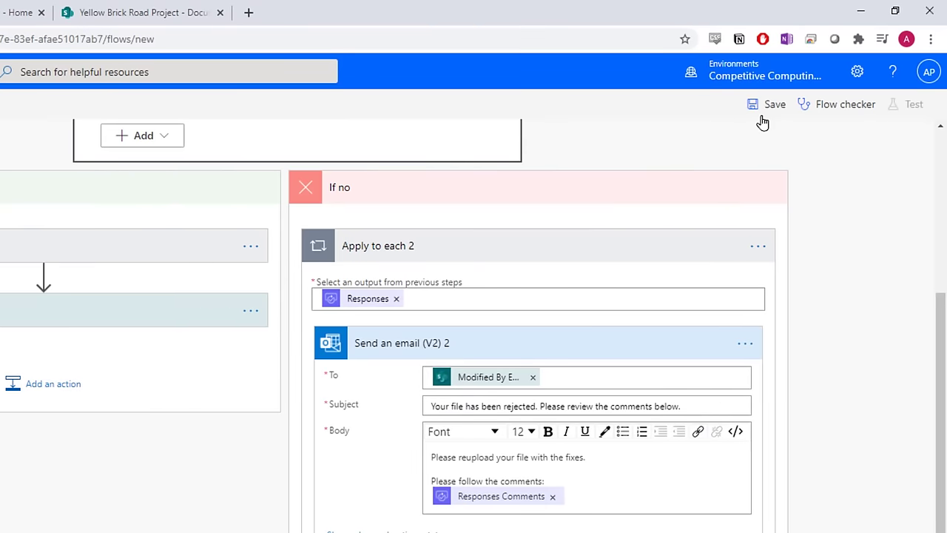
left_click(766, 119)
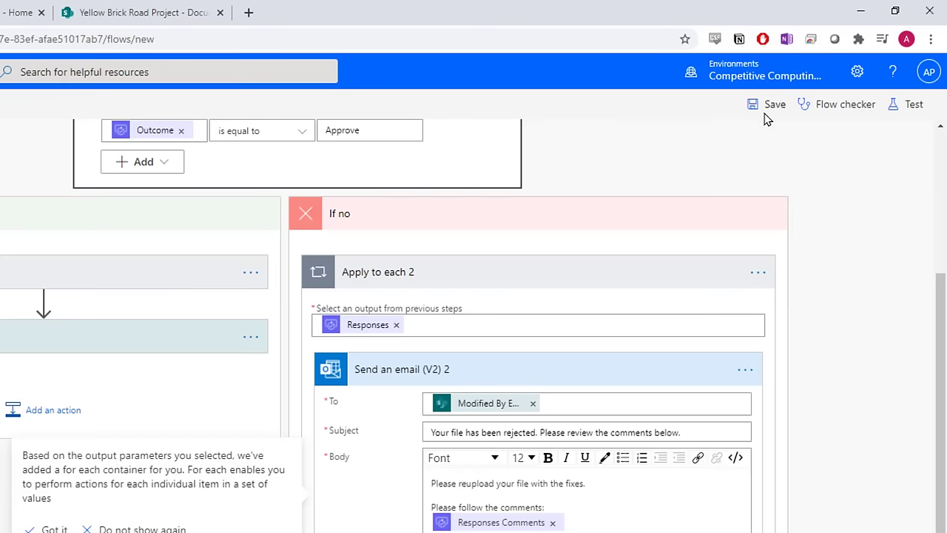
left_click(54, 529)
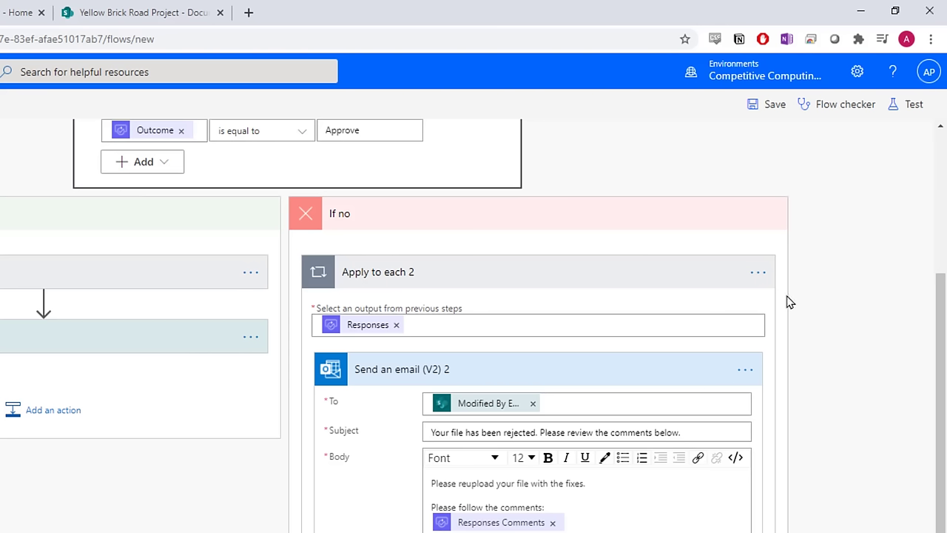
left_click(857, 111)
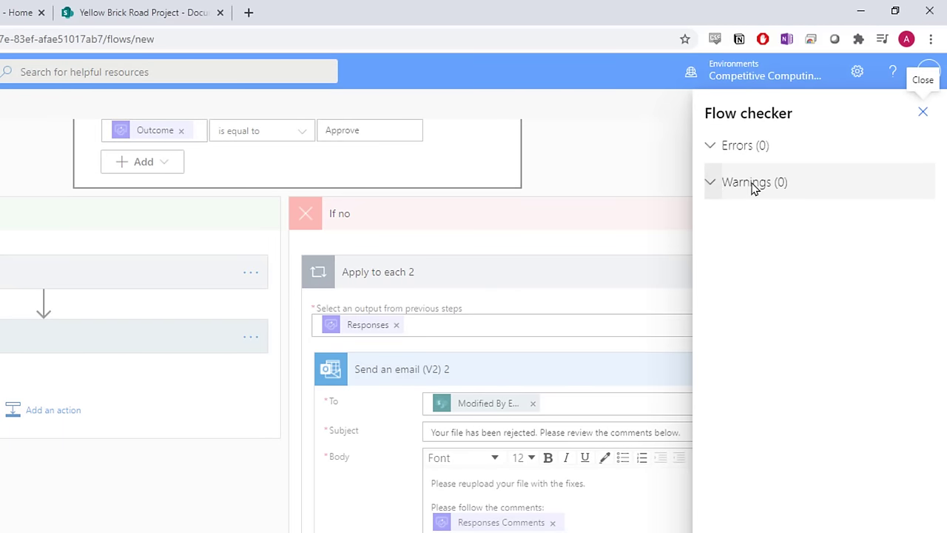
left_click(923, 112)
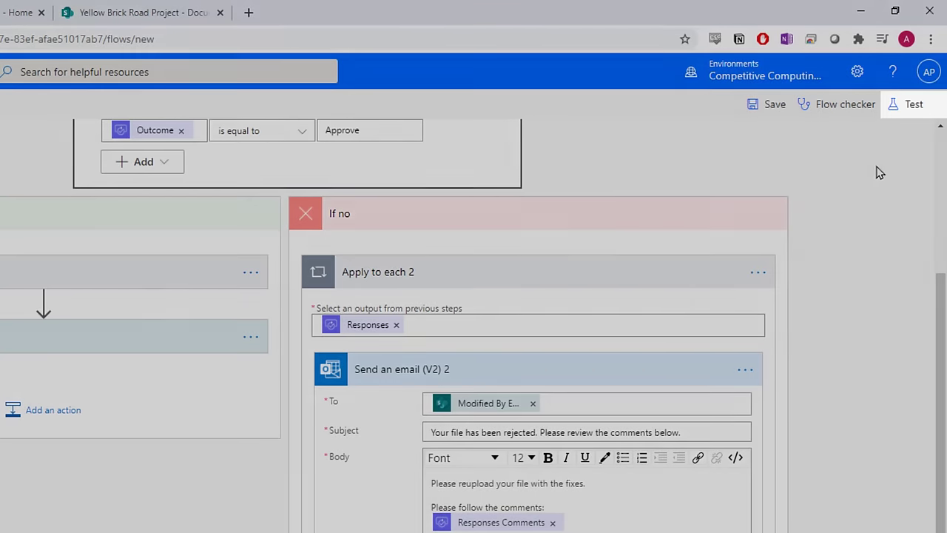
Step: Start a Doc Approval test using 'I'll perform the trigger action' and wait for the trigger
left_click(915, 108)
left_click(769, 144)
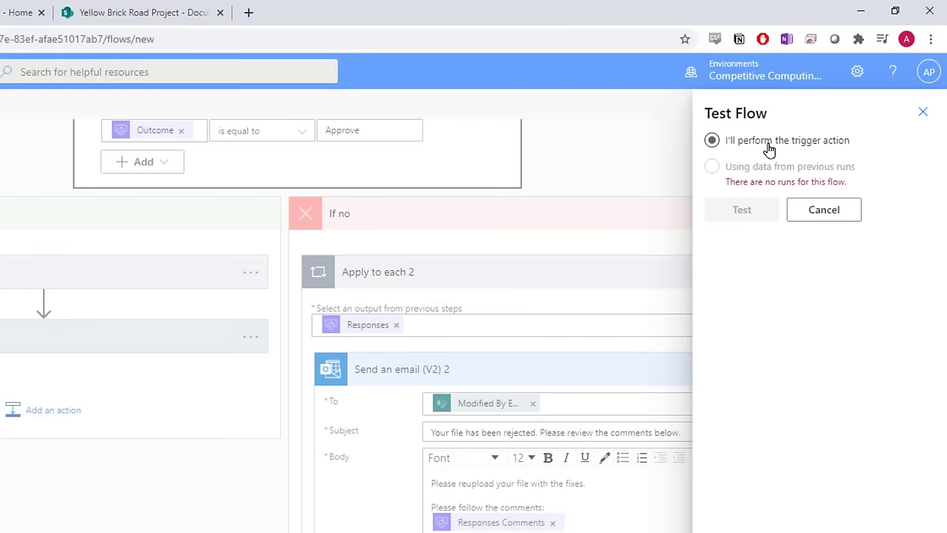
left_click(768, 144)
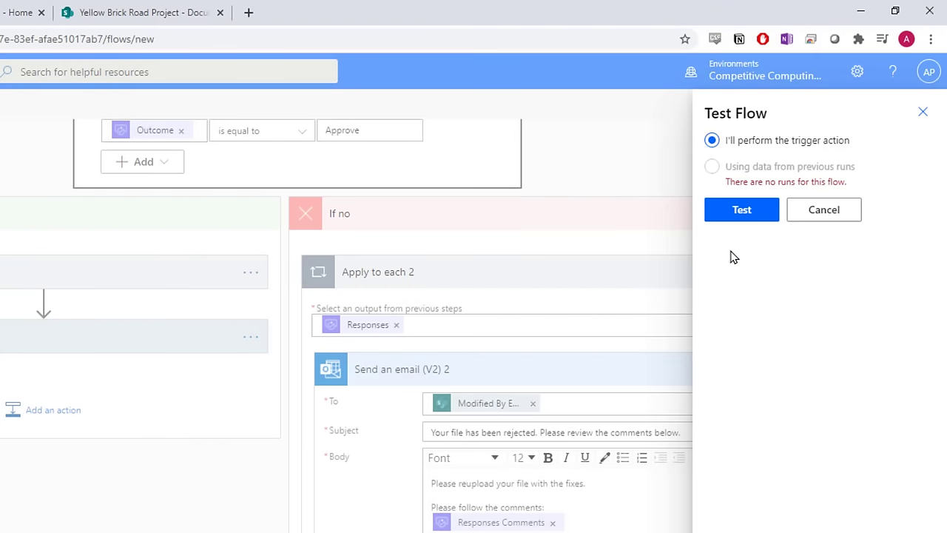
left_click(741, 211)
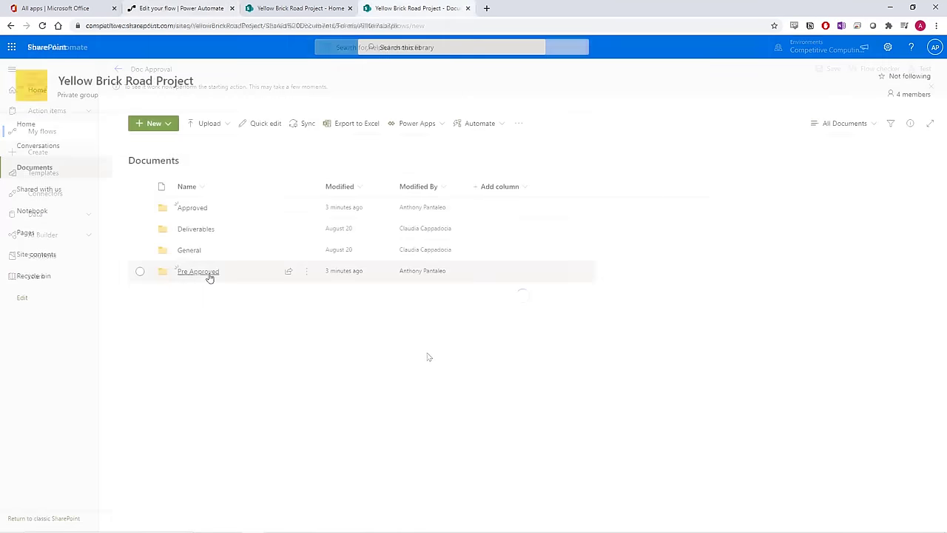
left_click(209, 274)
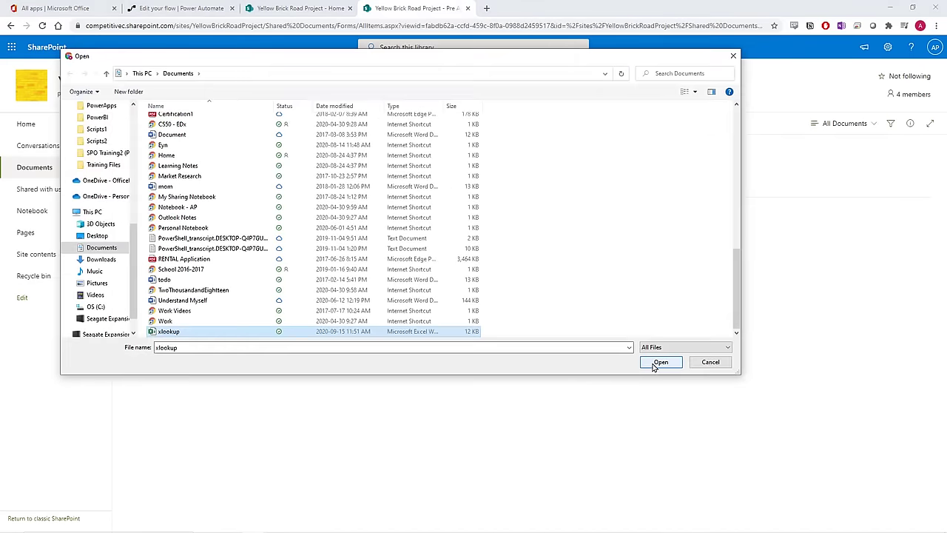
Step: Upload xlookup into SharePoint's Pre Approved folder
left_click(660, 361)
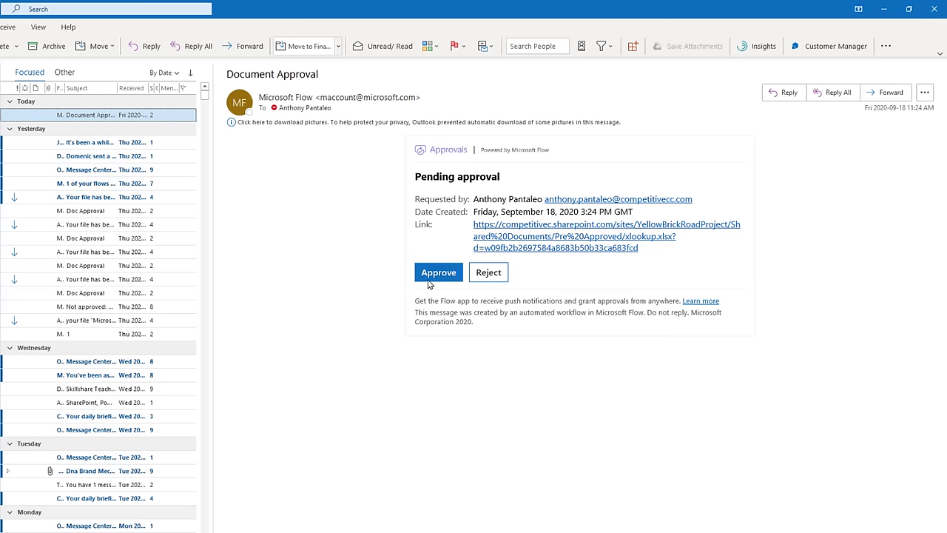
Step: Approve the xlookup Document Approval request with comment 'Wonderful!' and open the file-approved email
left_click(433, 279)
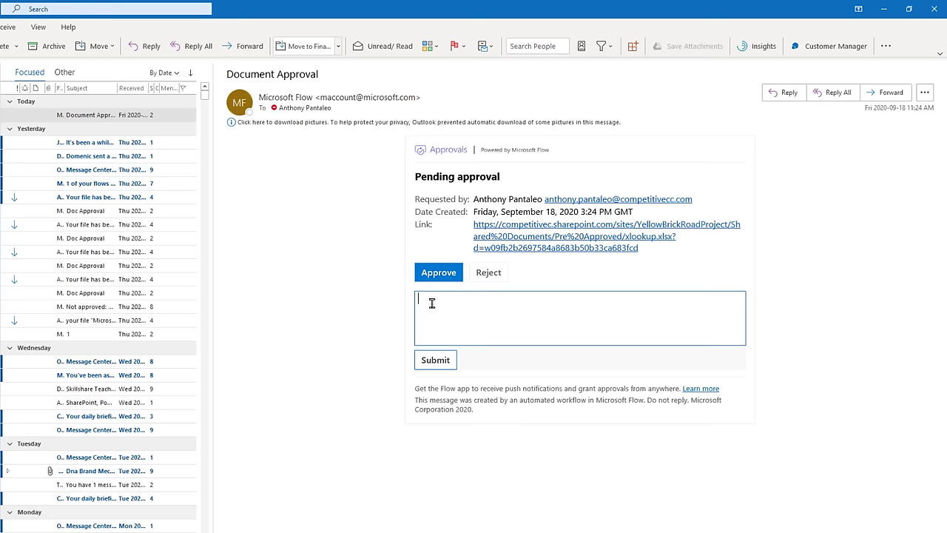
type("Wonderful!")
left_click(428, 364)
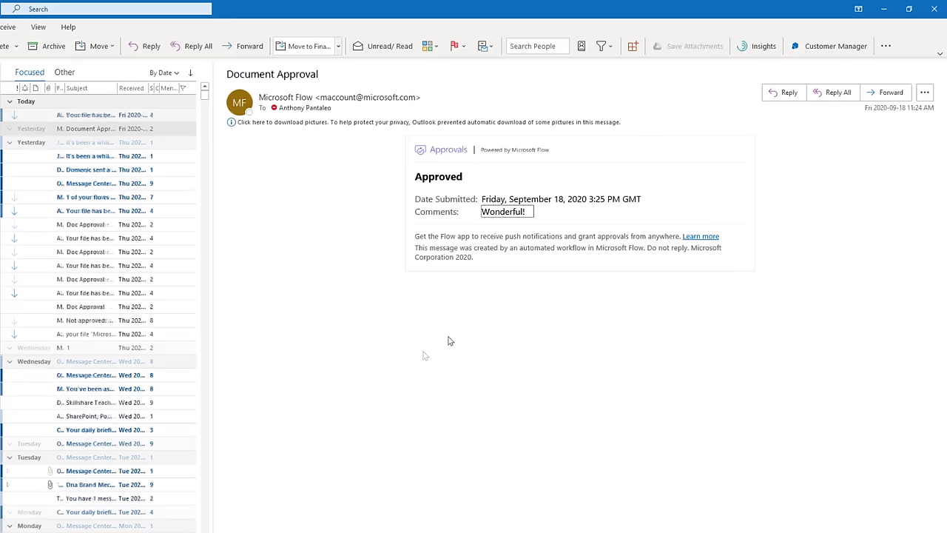
left_click(168, 118)
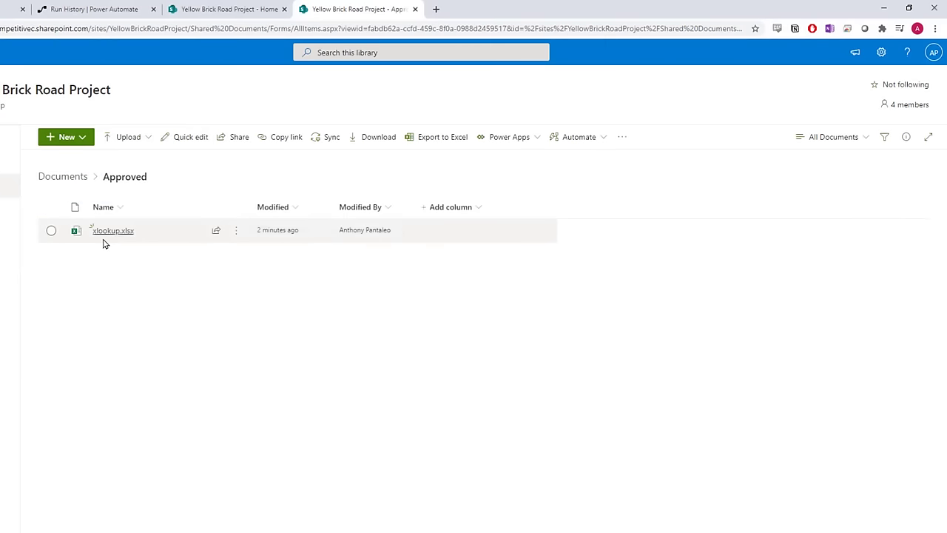
Step: Confirm xlookup.xlsx is in Approved and Pre Approved is empty, then view the successful run history
mouse_move(111, 239)
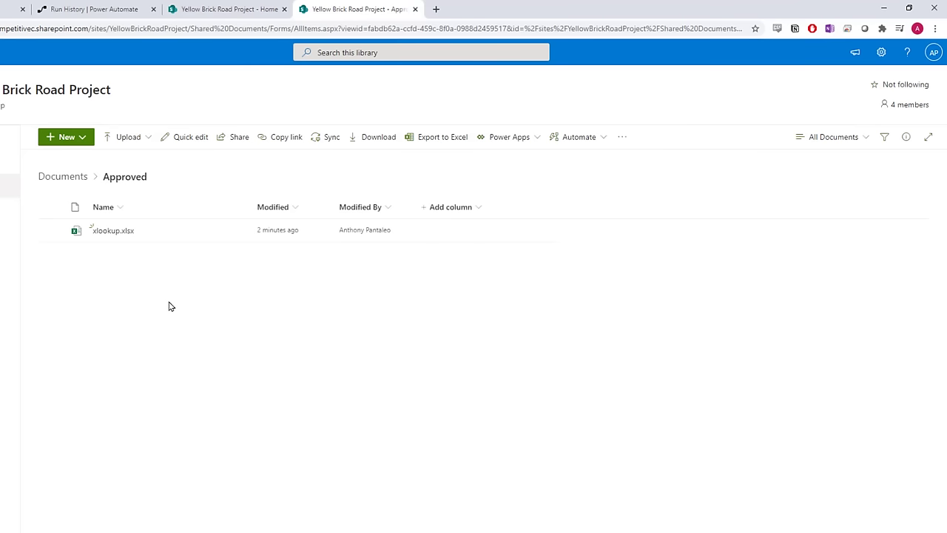
left_click(71, 179)
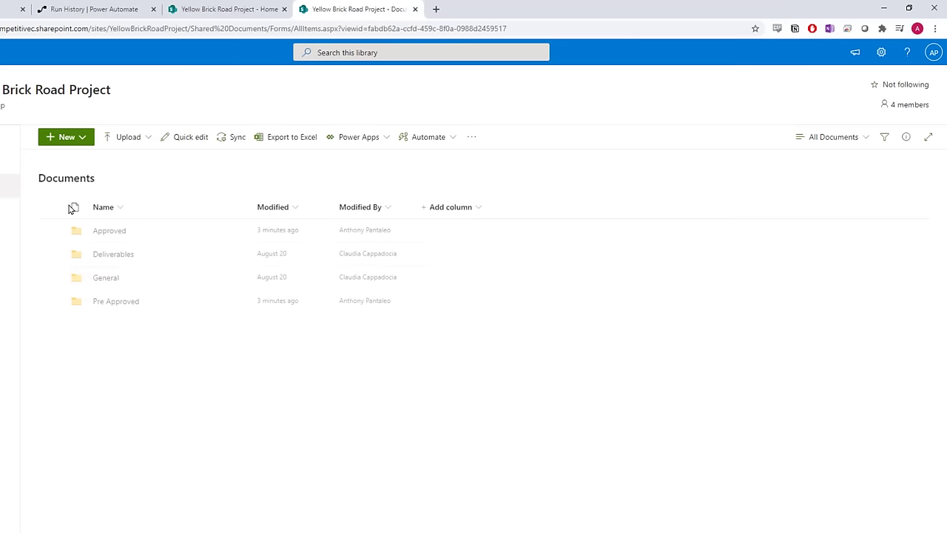
left_click(115, 302)
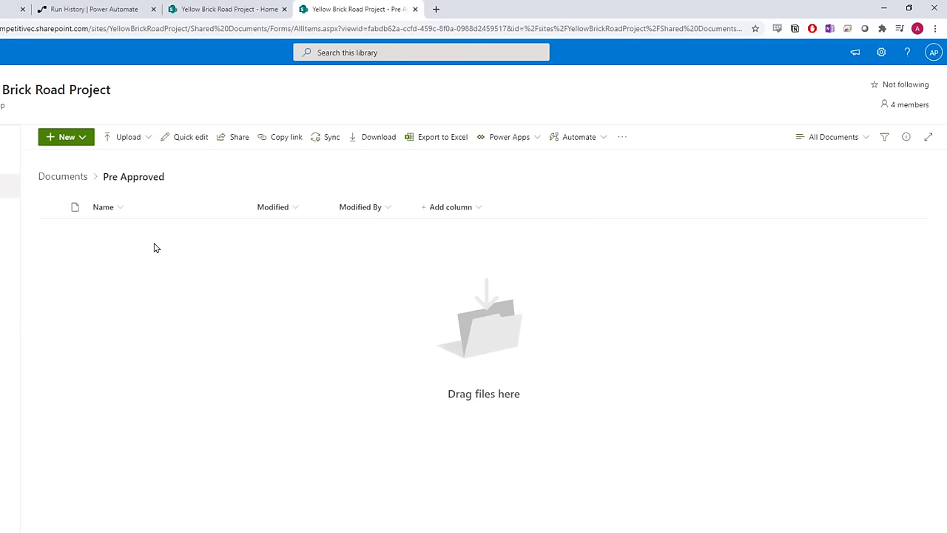
left_click(119, 13)
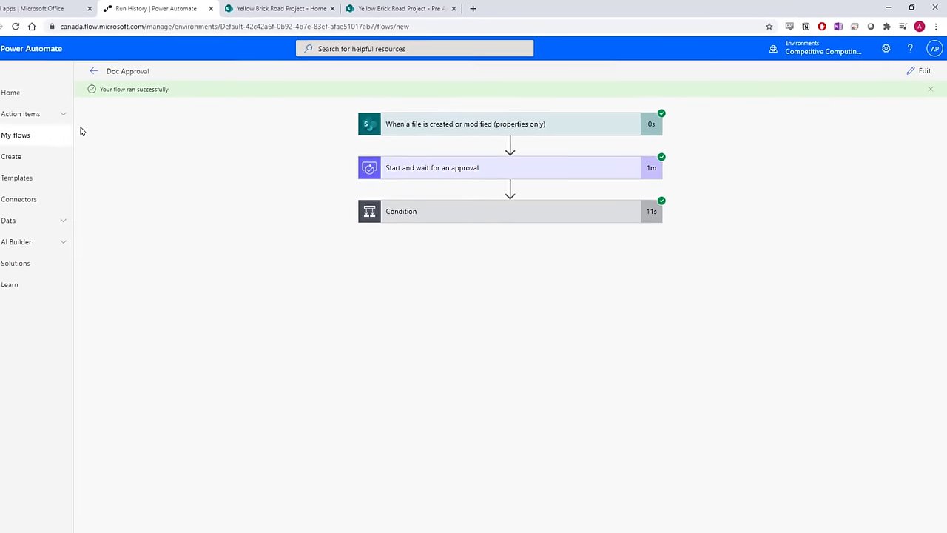
Step: Open My flows, select Doc Approval, and view then dismiss its more-actions menu
left_click(76, 131)
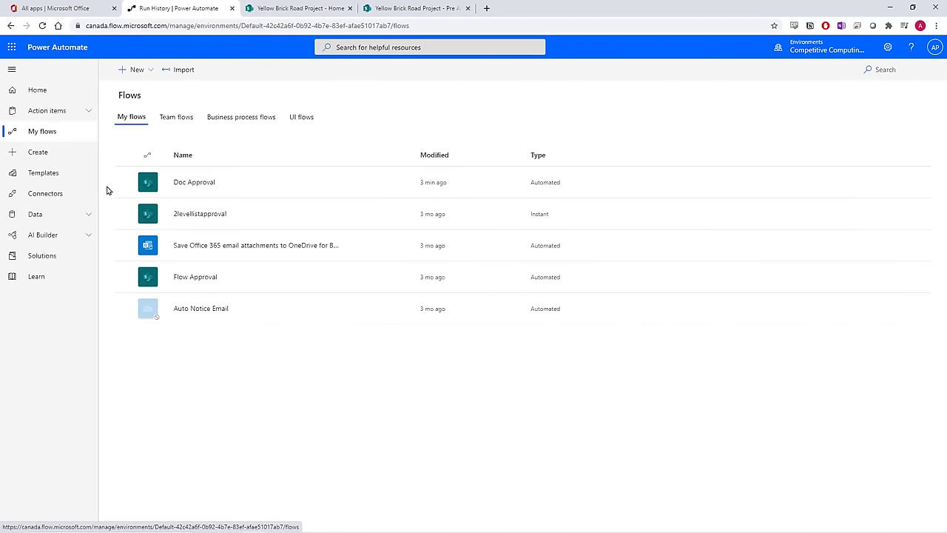
left_click(126, 183)
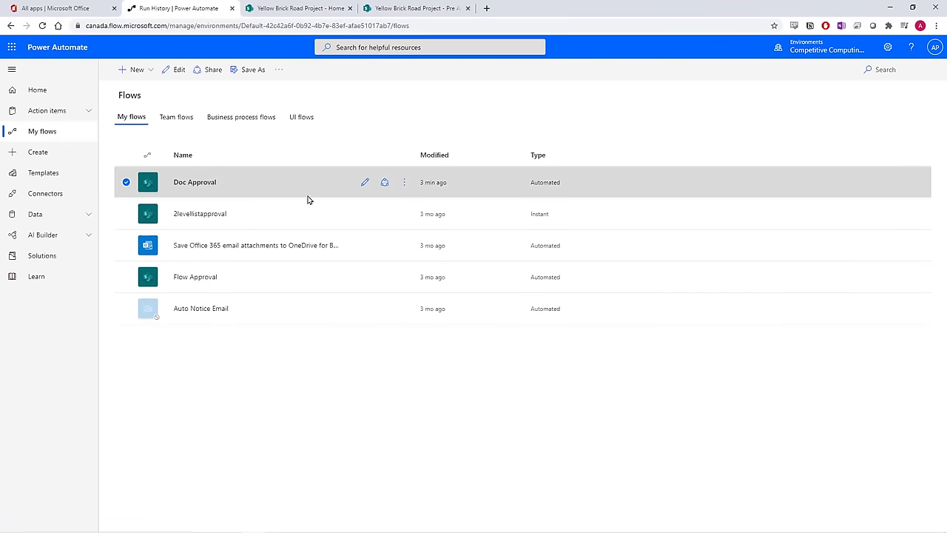
left_click(401, 191)
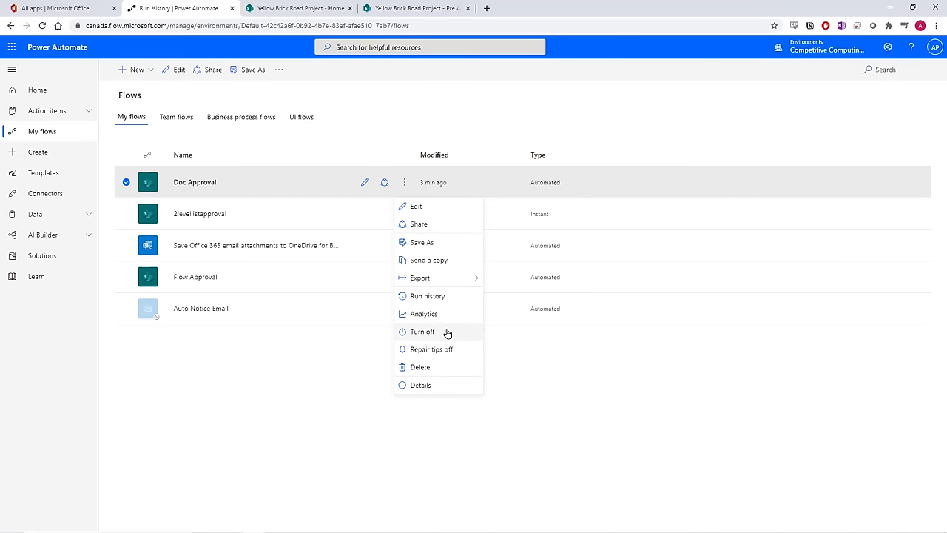
left_click(286, 363)
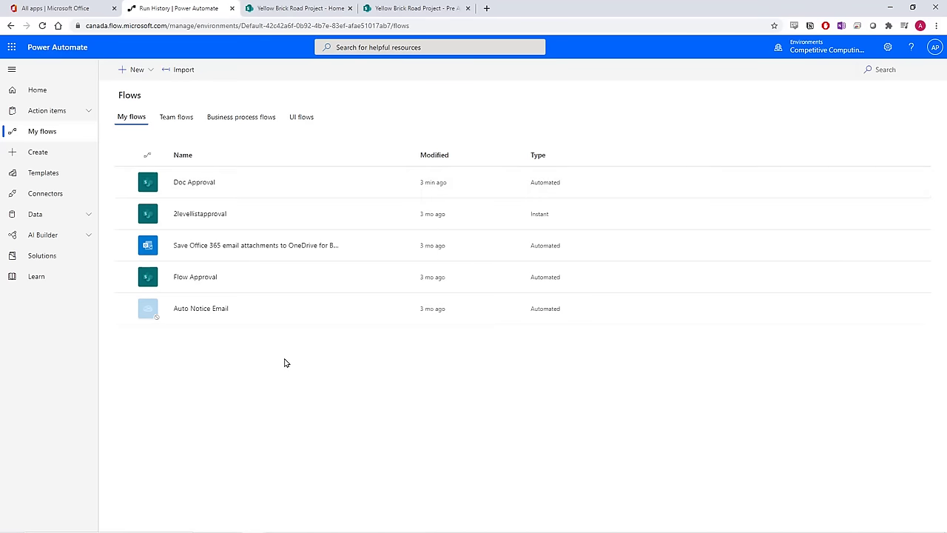